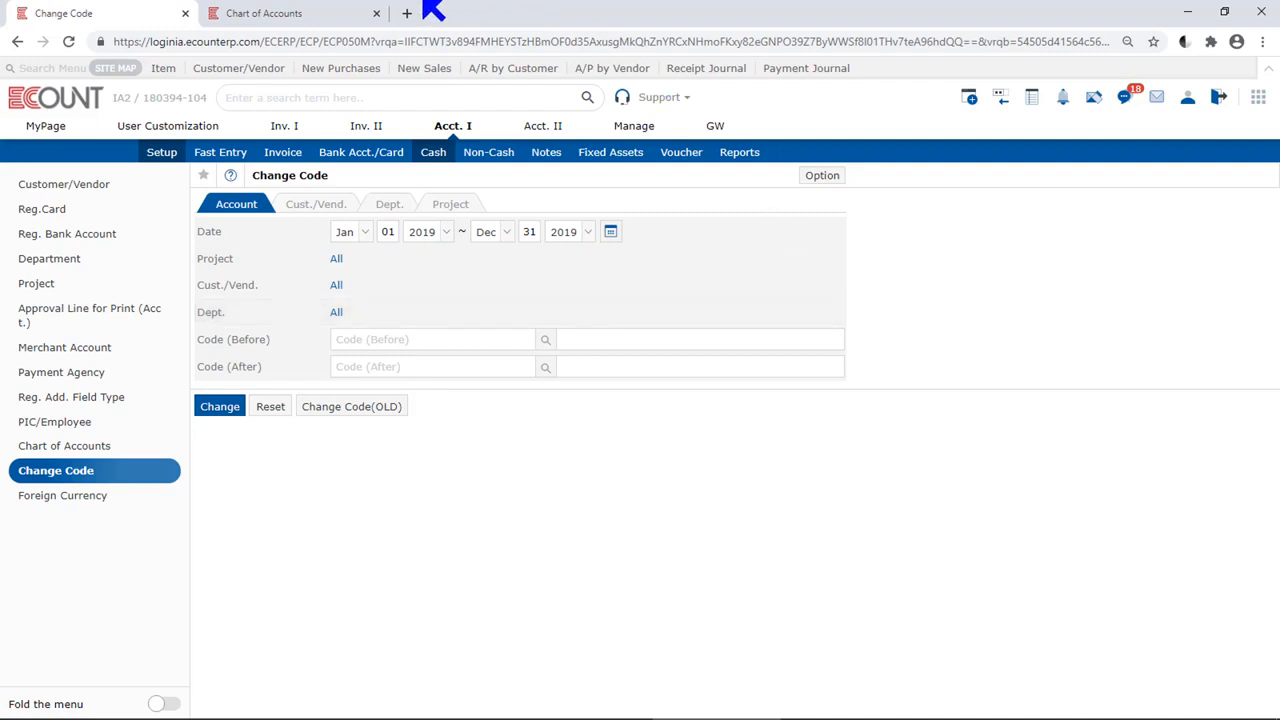
# View the Office Supplies and General Supplies accounts in the Chart of Accounts, and open a new Payment Journal
pyautogui.click(331, 12)
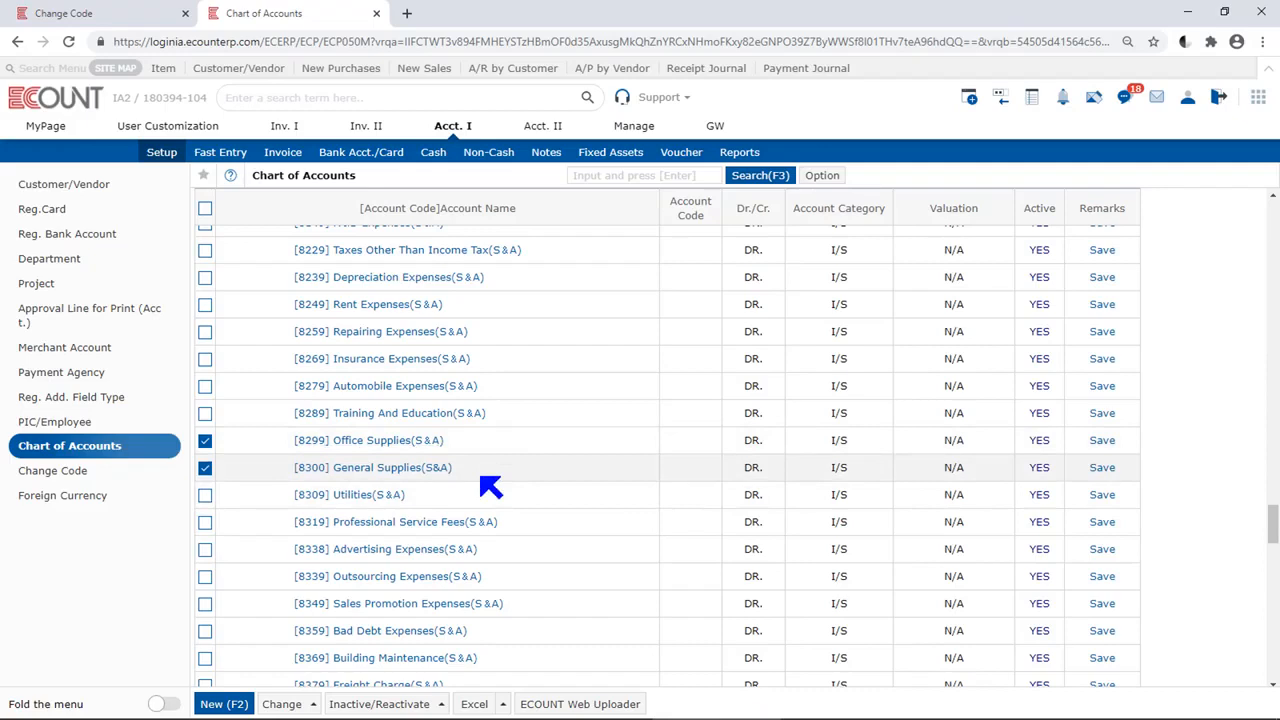
pyautogui.click(220, 155)
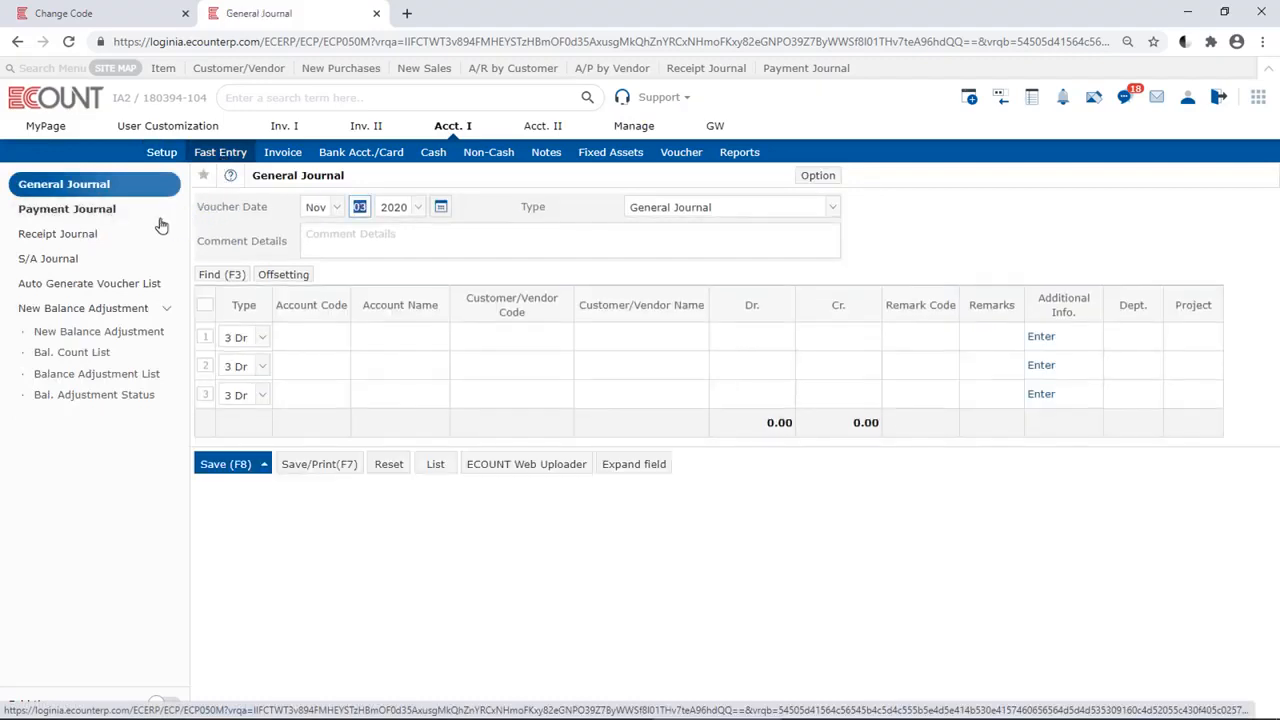
pyautogui.click(148, 218)
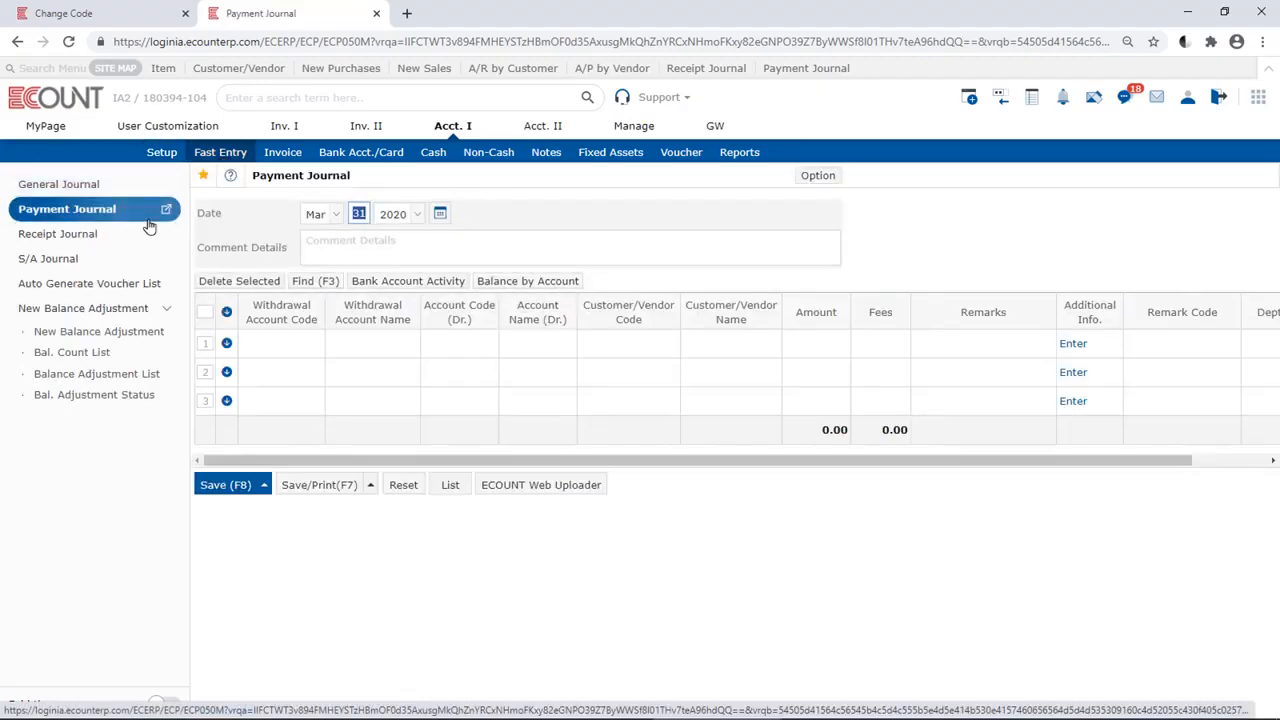
pyautogui.click(885, 257)
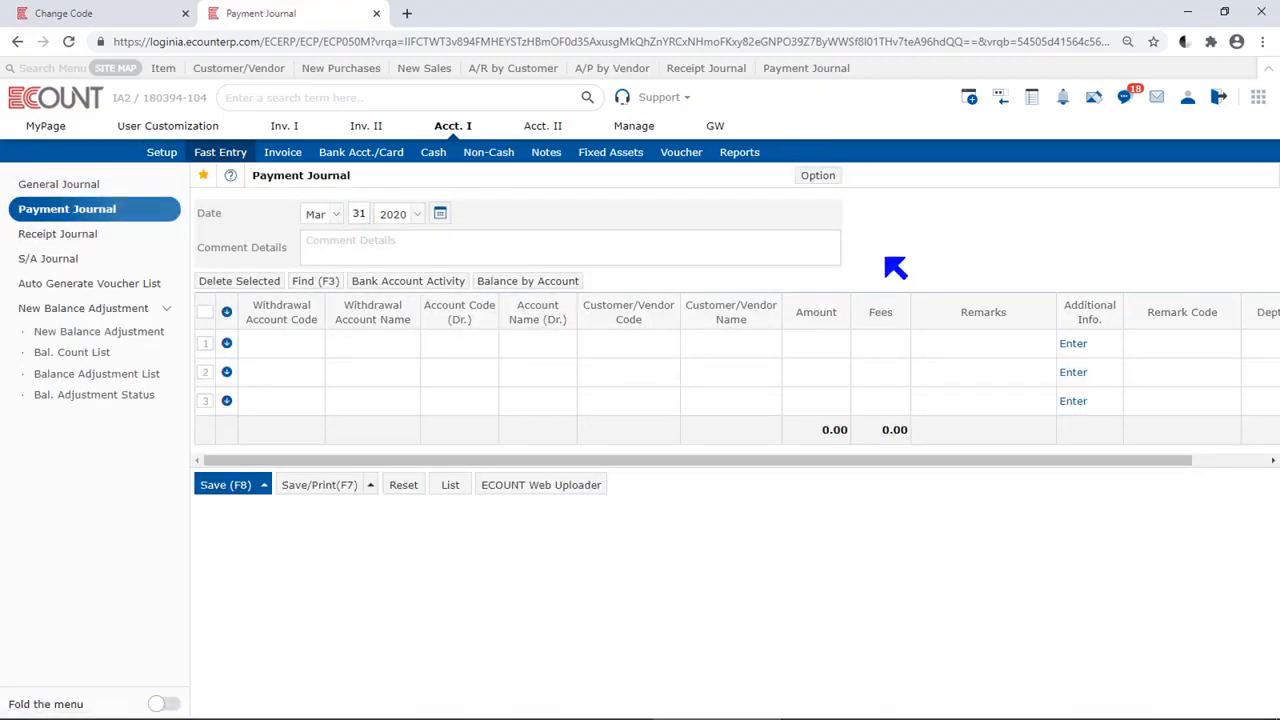
# Fill the first journal line with Cash as withdrawal account, debit account 8299 Office Supplies(S&A), no customer/vendor, and an amount of 1
pyautogui.click(313, 344)
pyautogui.write('cash')
pyautogui.press('Return')
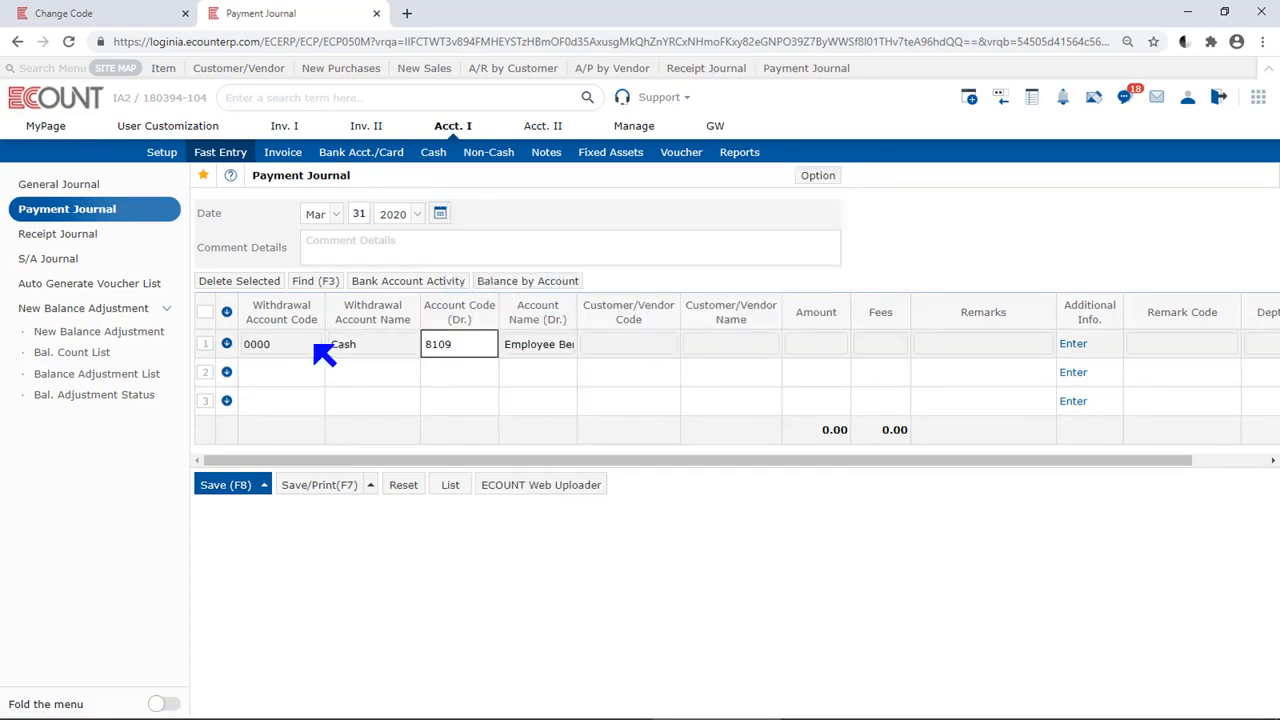
pyautogui.write('8299')
pyautogui.press('Return')
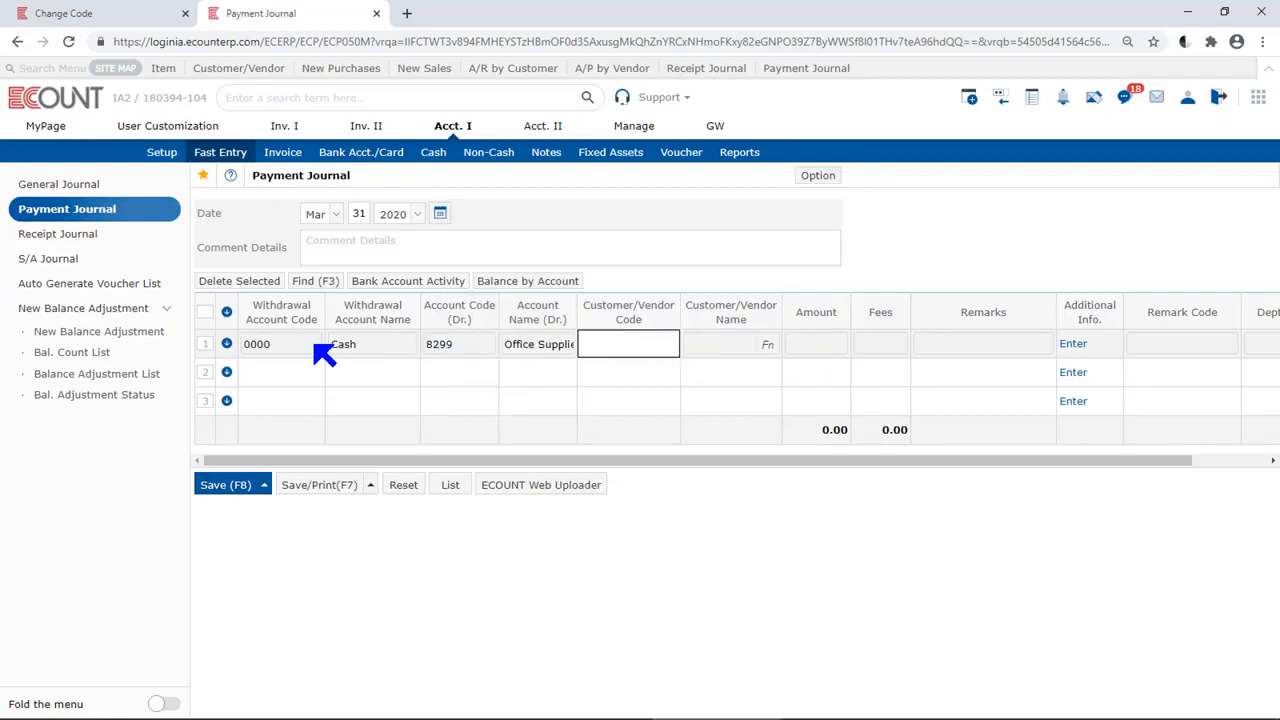
pyautogui.press('Return')
pyautogui.press('Return')
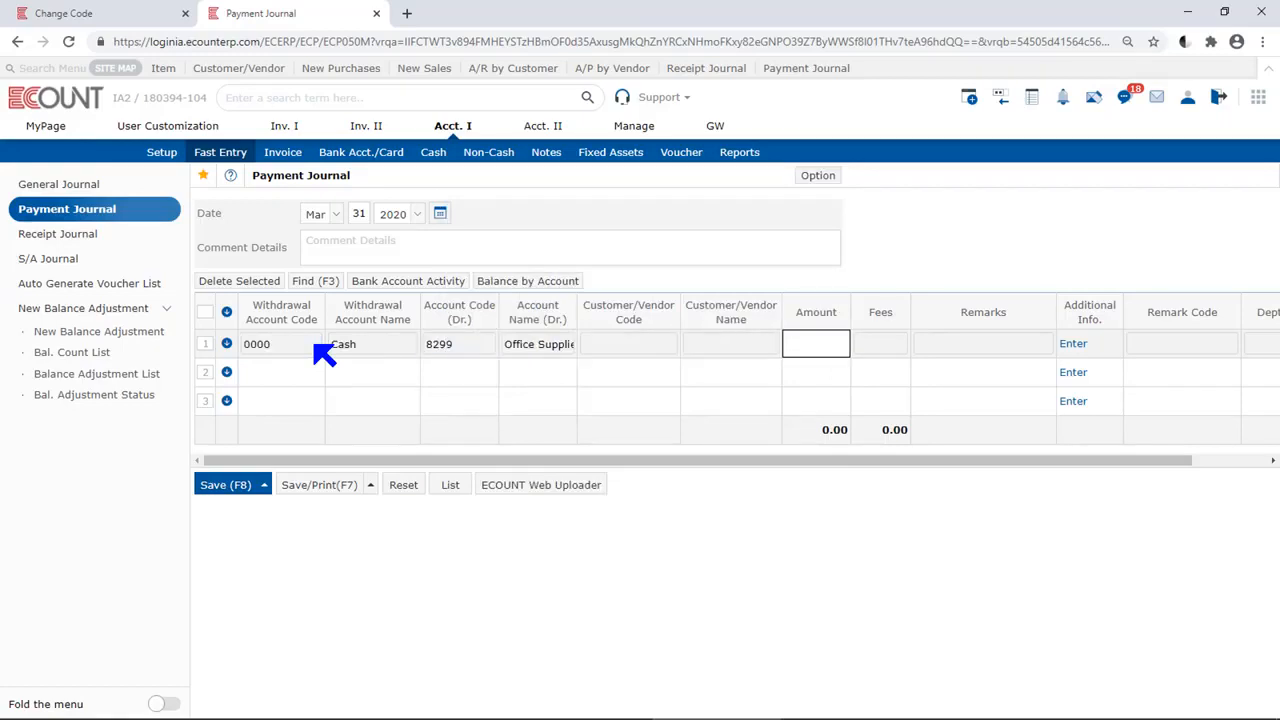
pyautogui.write('1')
pyautogui.press('Return')
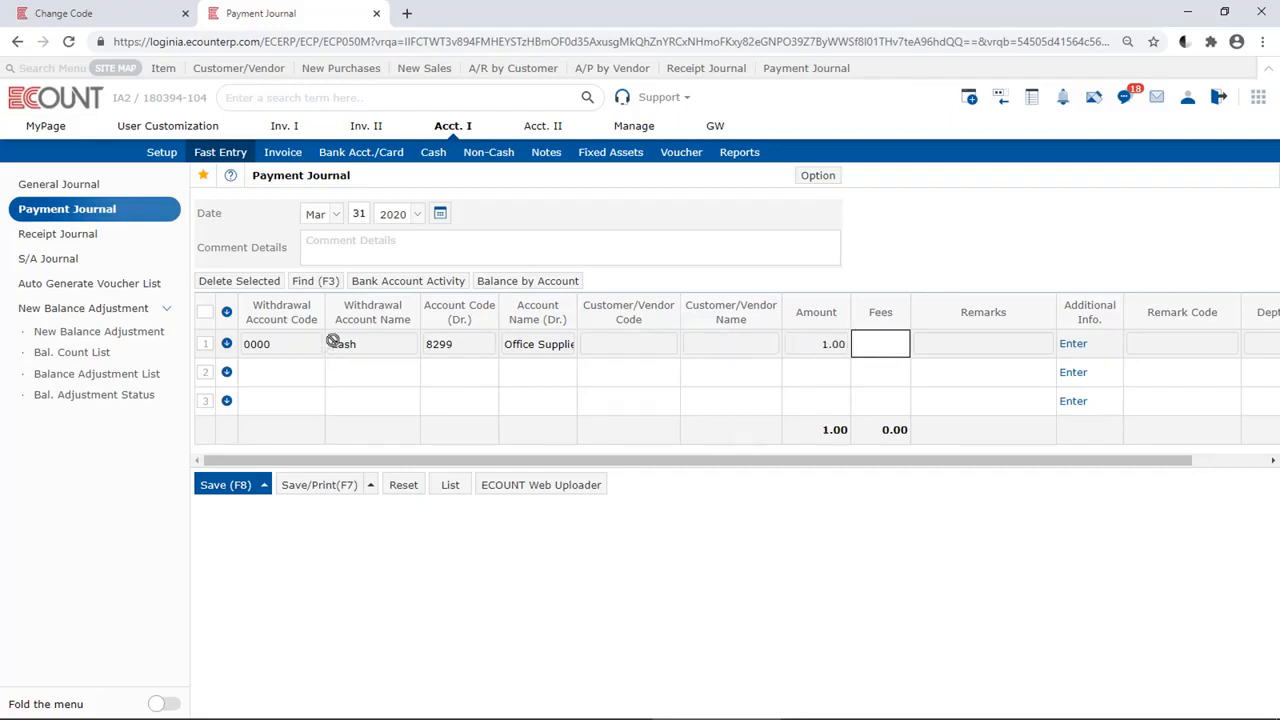
# Set the journal date to today, November 3, 2020, and save the payment entry
pyautogui.click(440, 214)
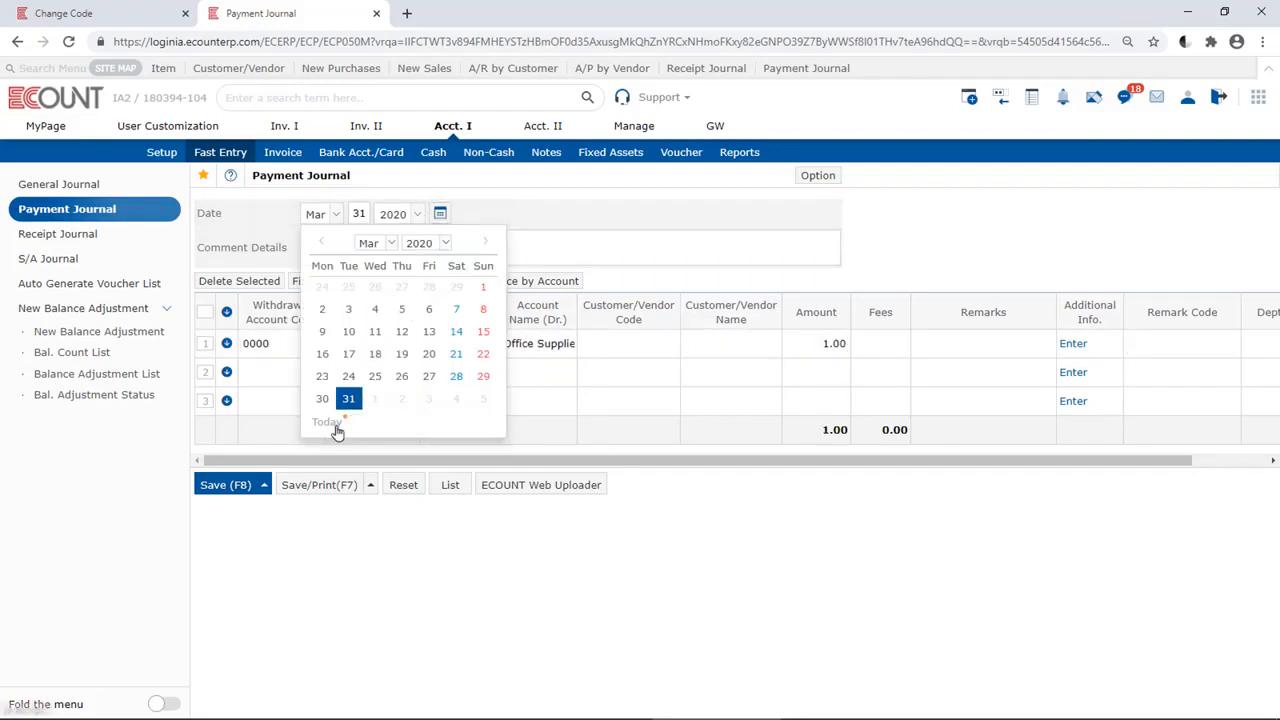
pyautogui.click(335, 424)
pyautogui.click(349, 311)
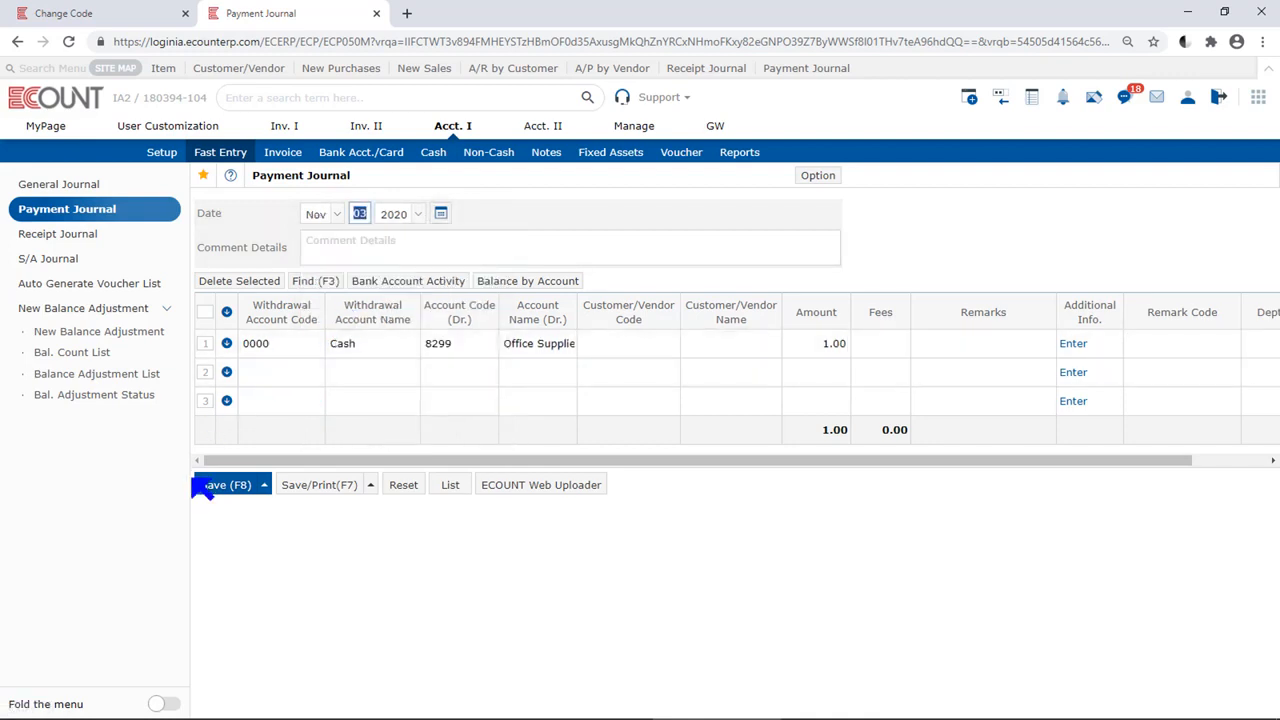
pyautogui.click(214, 488)
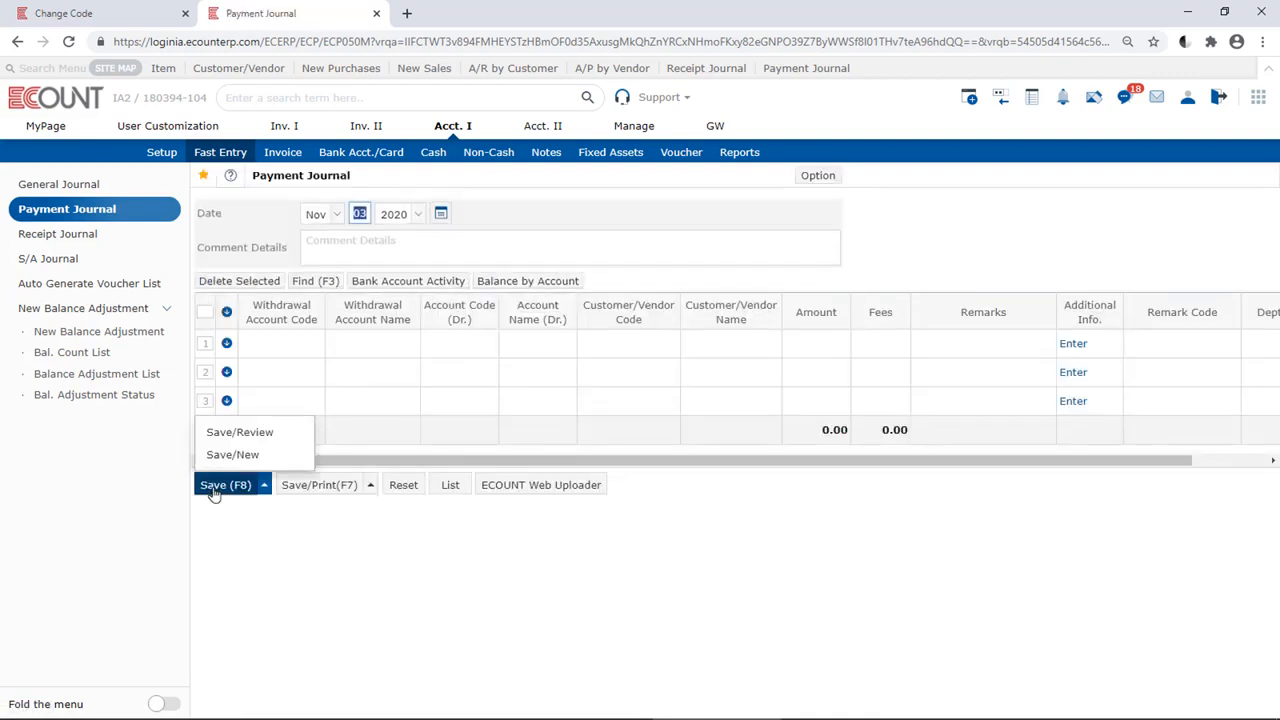
# Open the Voucher List, review the November 3, 2020 Payment Journal voucher's account lines, and close the voucher
pyautogui.click(684, 157)
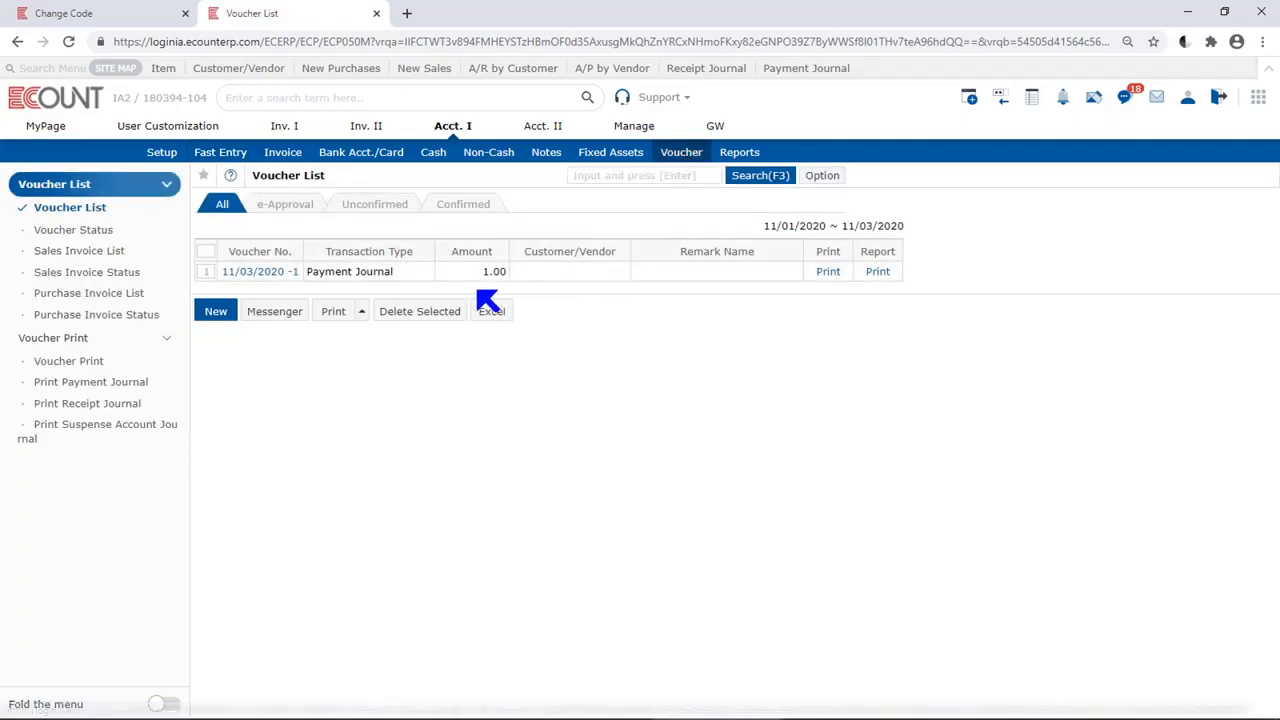
pyautogui.moveTo(392, 271); pyautogui.dragTo(284, 287)
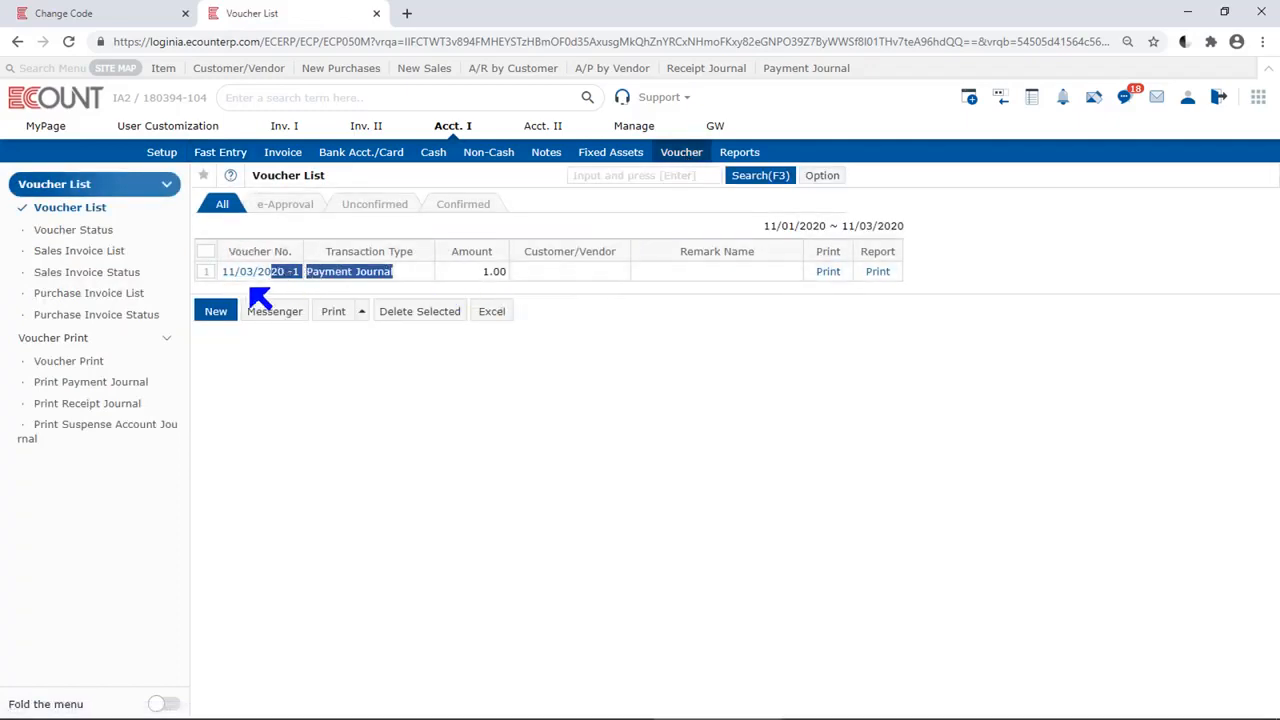
pyautogui.moveTo(480, 271); pyautogui.dragTo(540, 280)
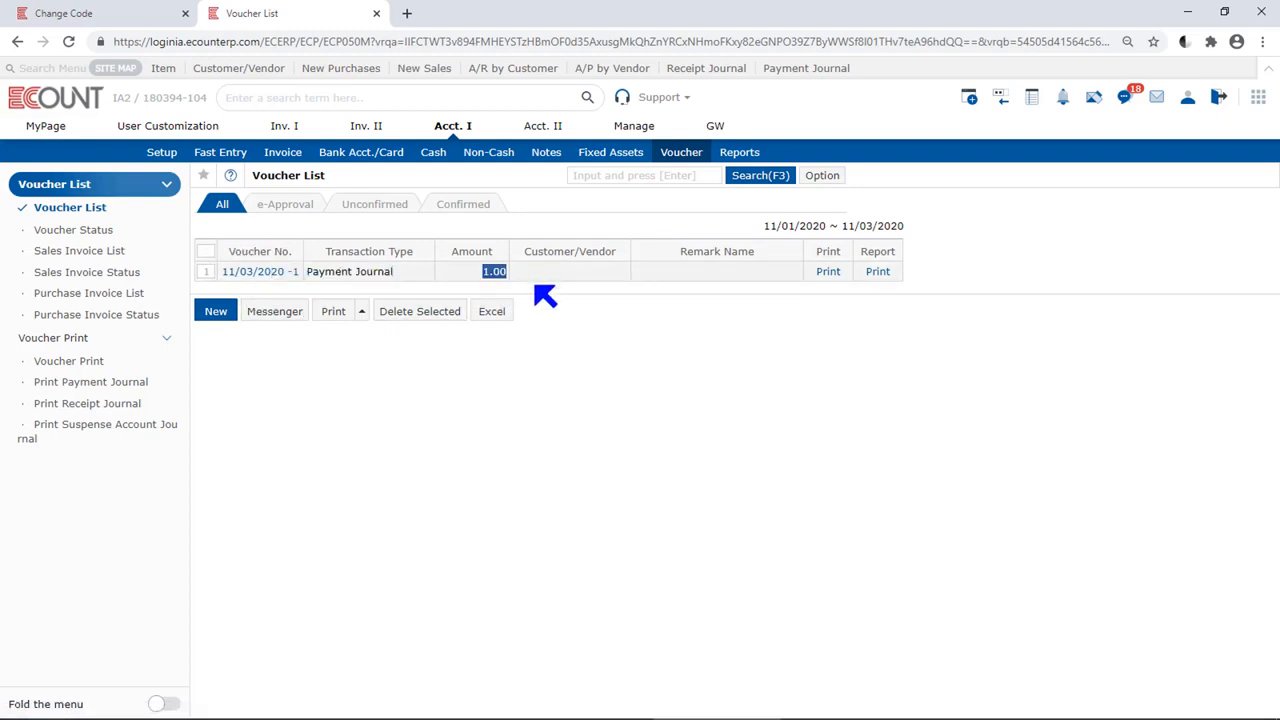
pyautogui.doubleClick(265, 281)
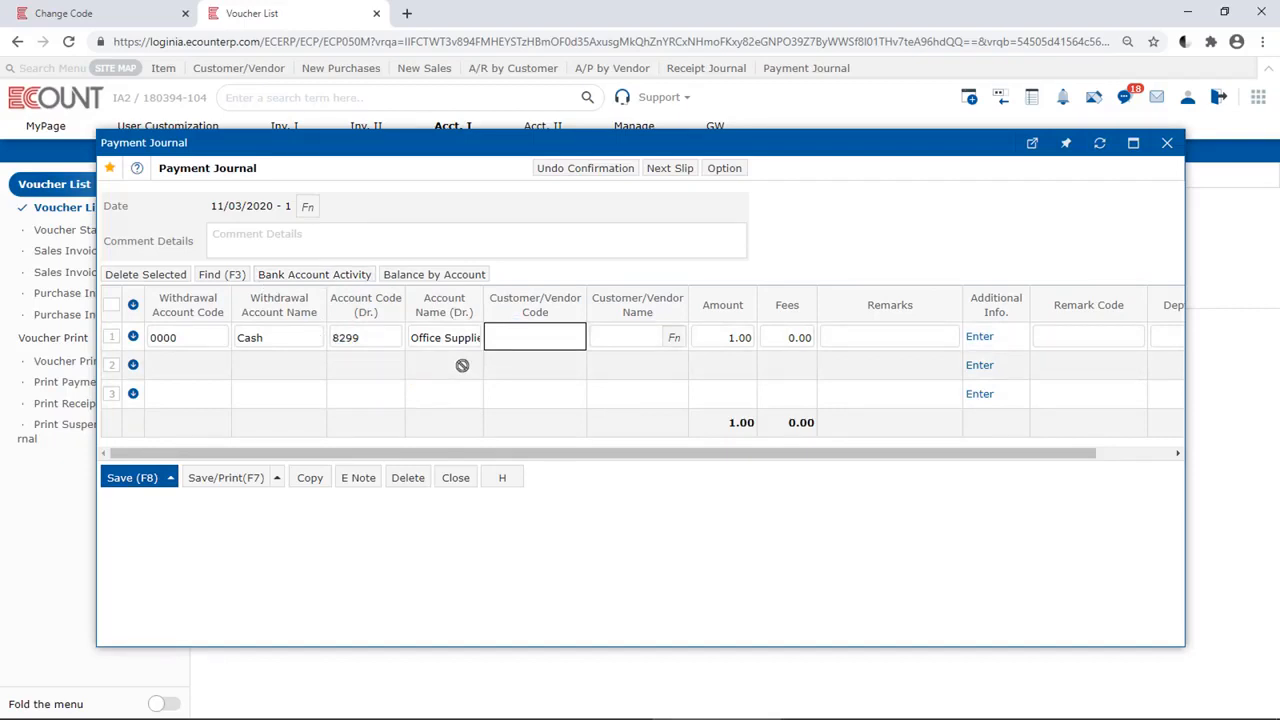
pyautogui.click(455, 478)
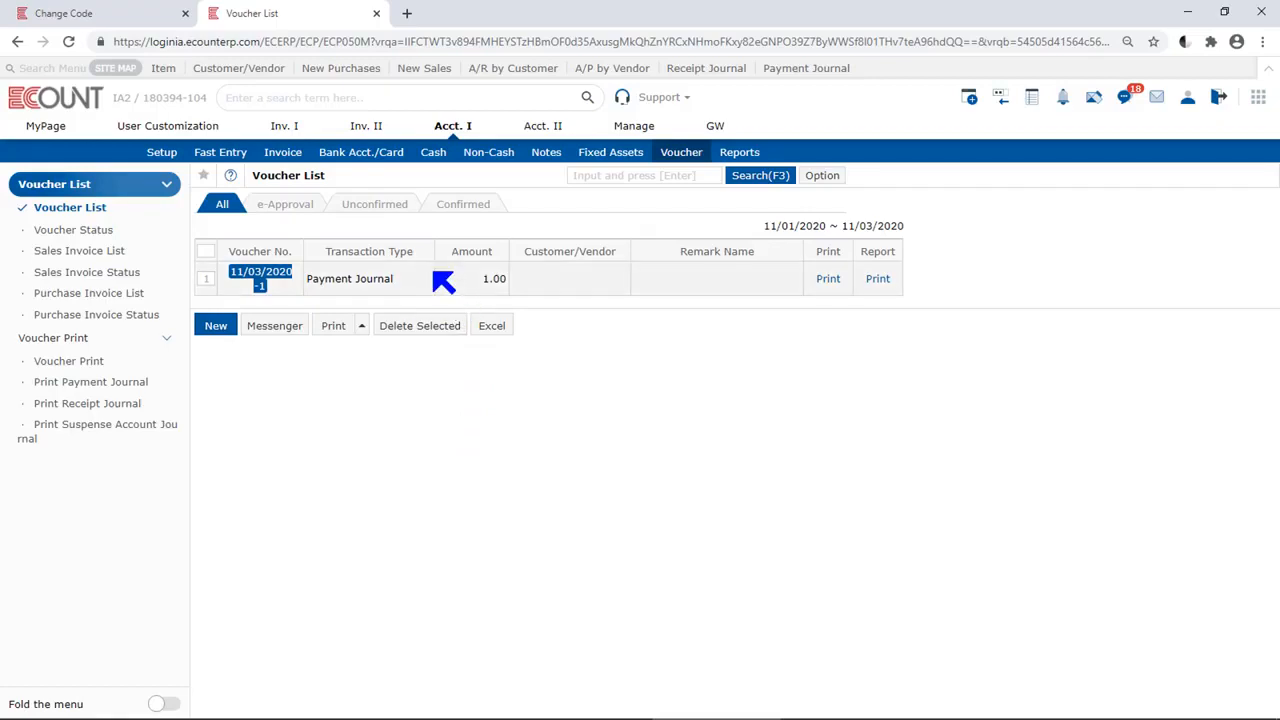
# On the Change Code page, enter account 8299 as the code before and 8300 as the code after
pyautogui.click(64, 14)
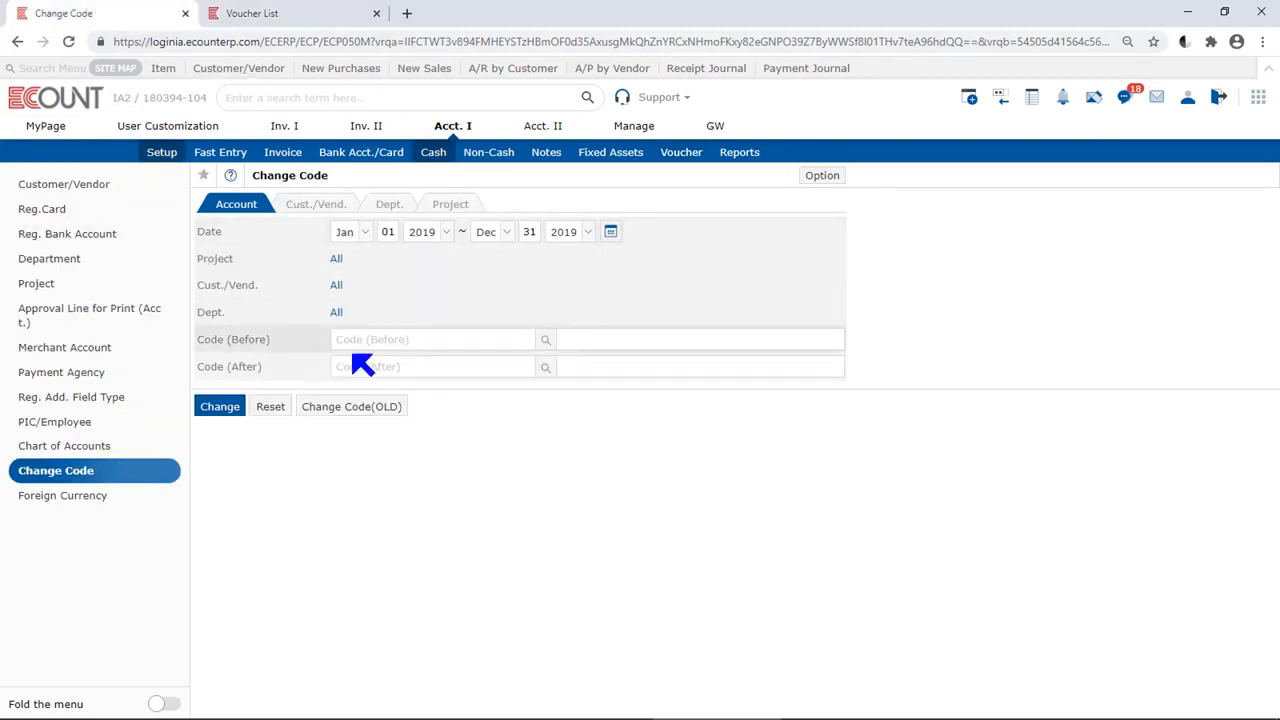
pyautogui.click(389, 341)
pyautogui.write('8299')
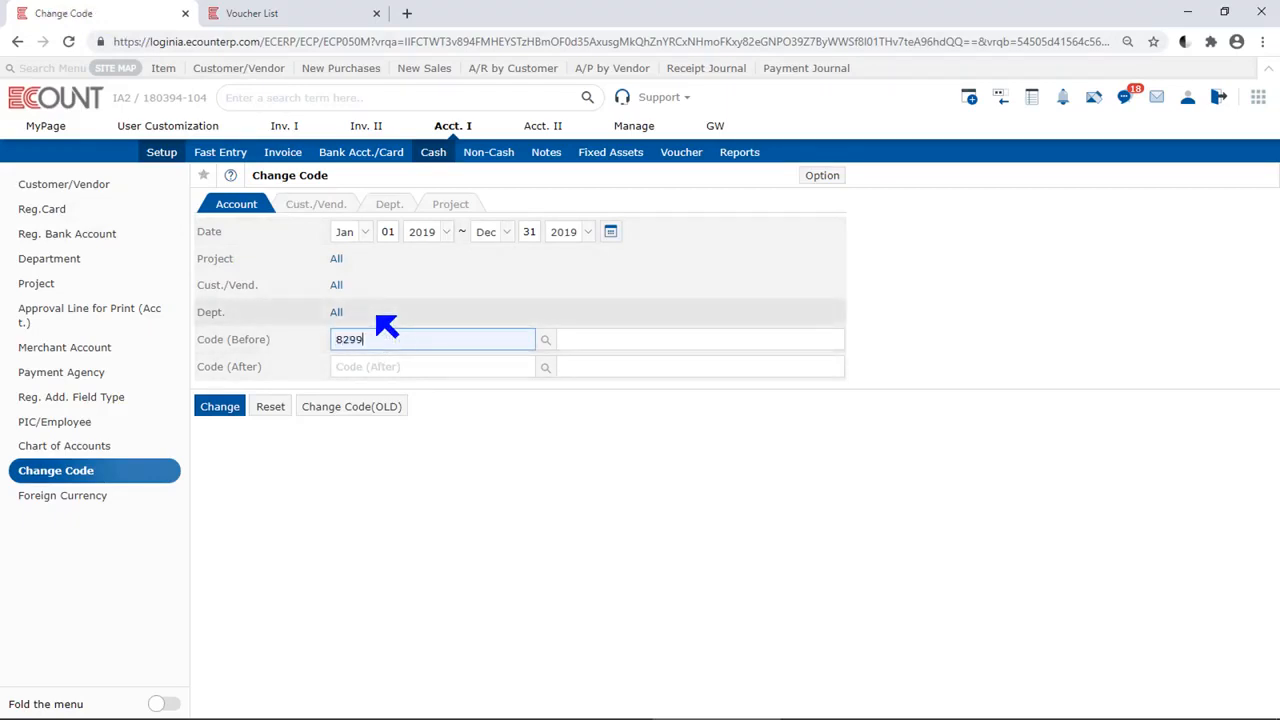
pyautogui.press('Return')
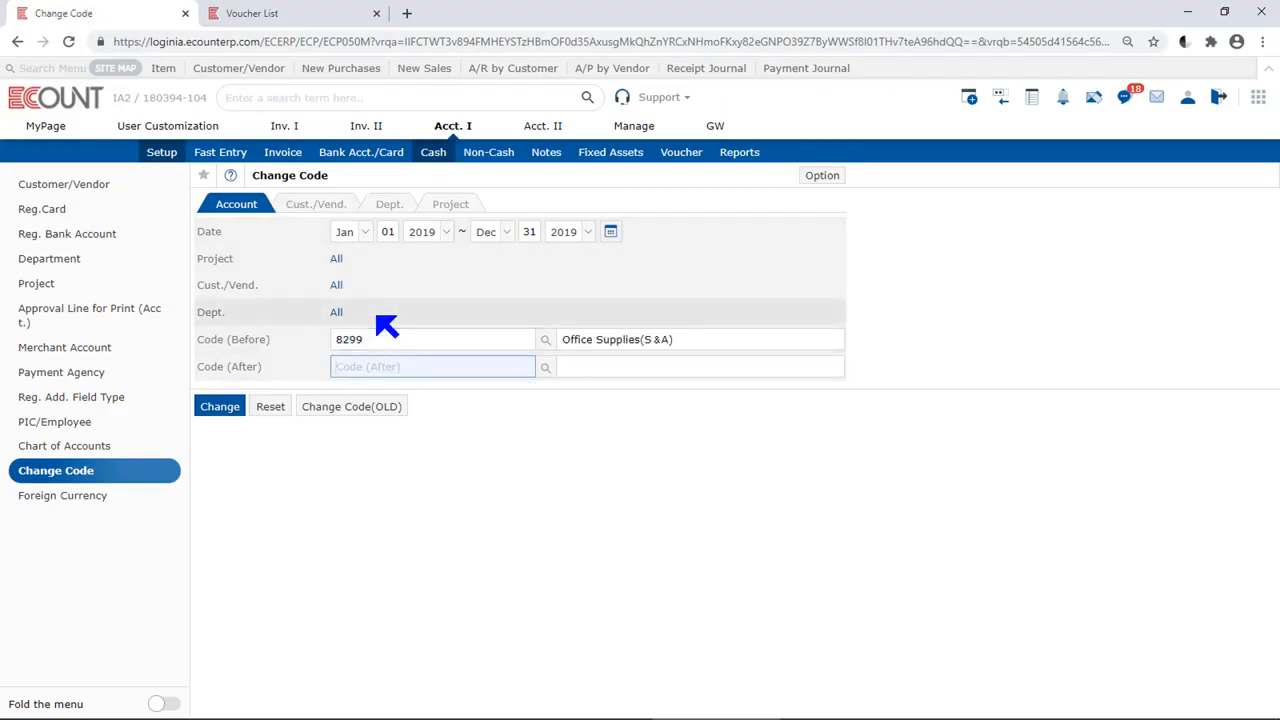
pyautogui.click(287, 371)
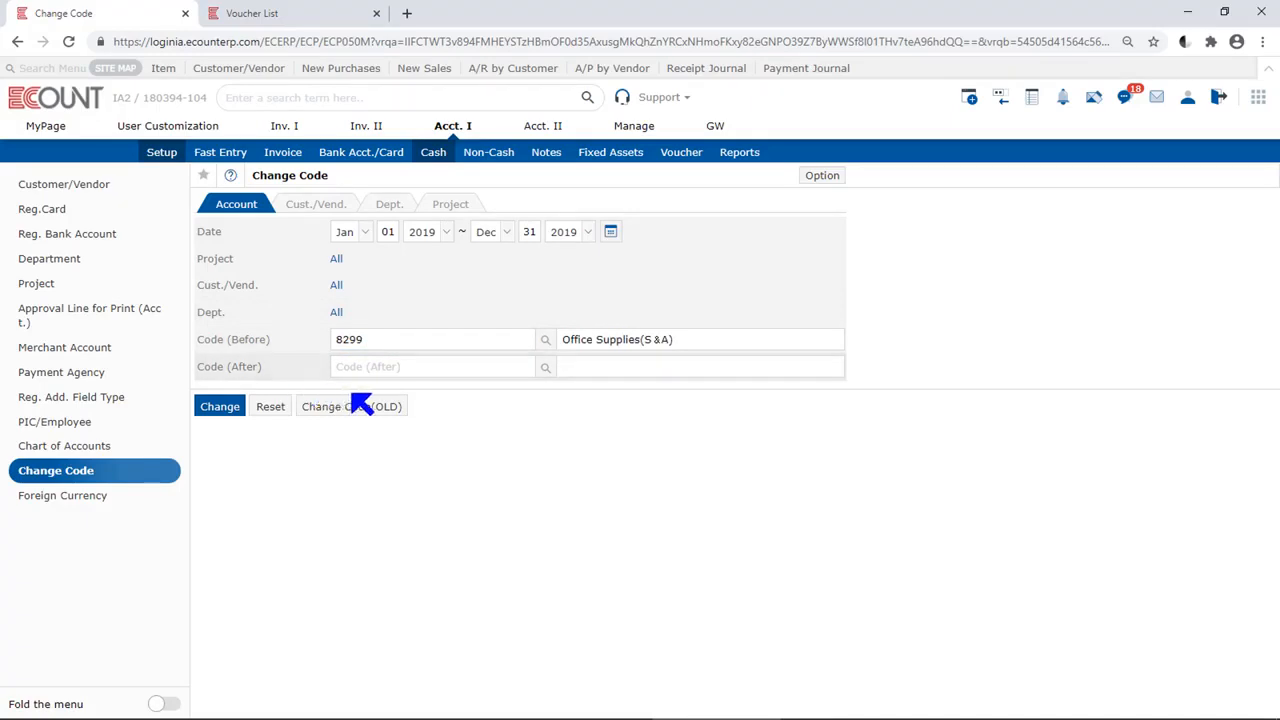
pyautogui.click(409, 372)
pyautogui.write('8300')
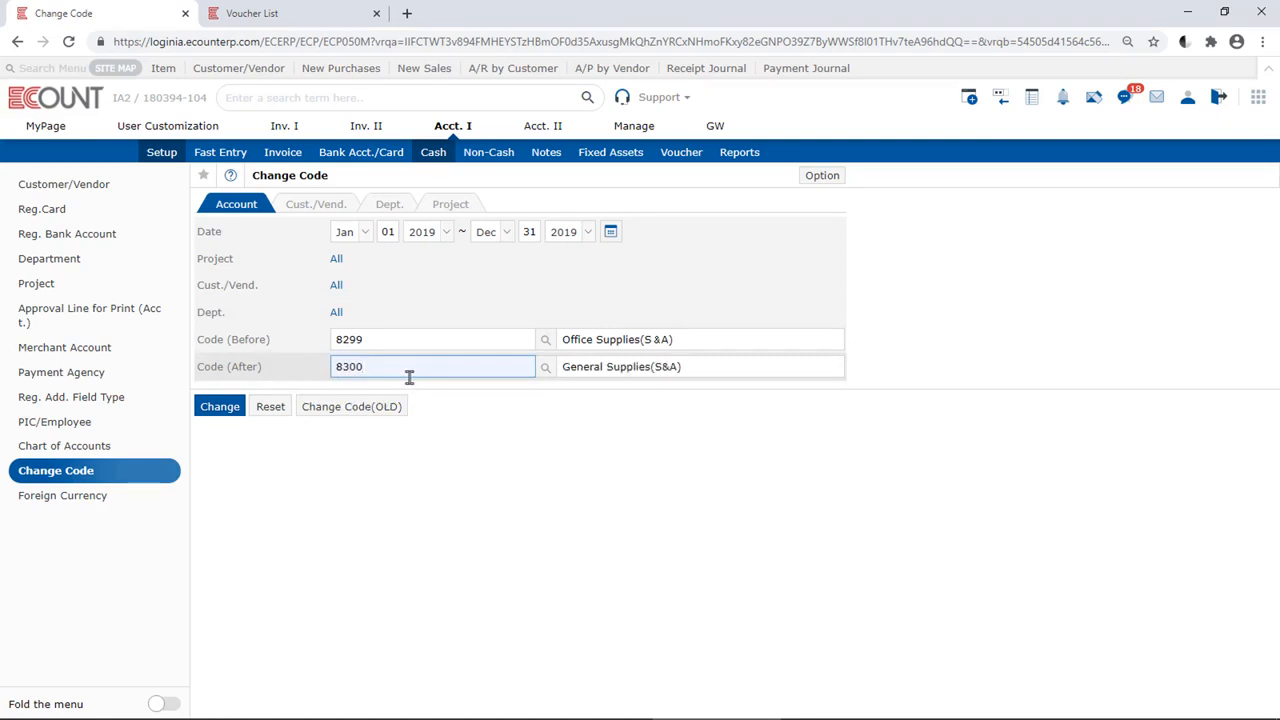
pyautogui.click(622, 390)
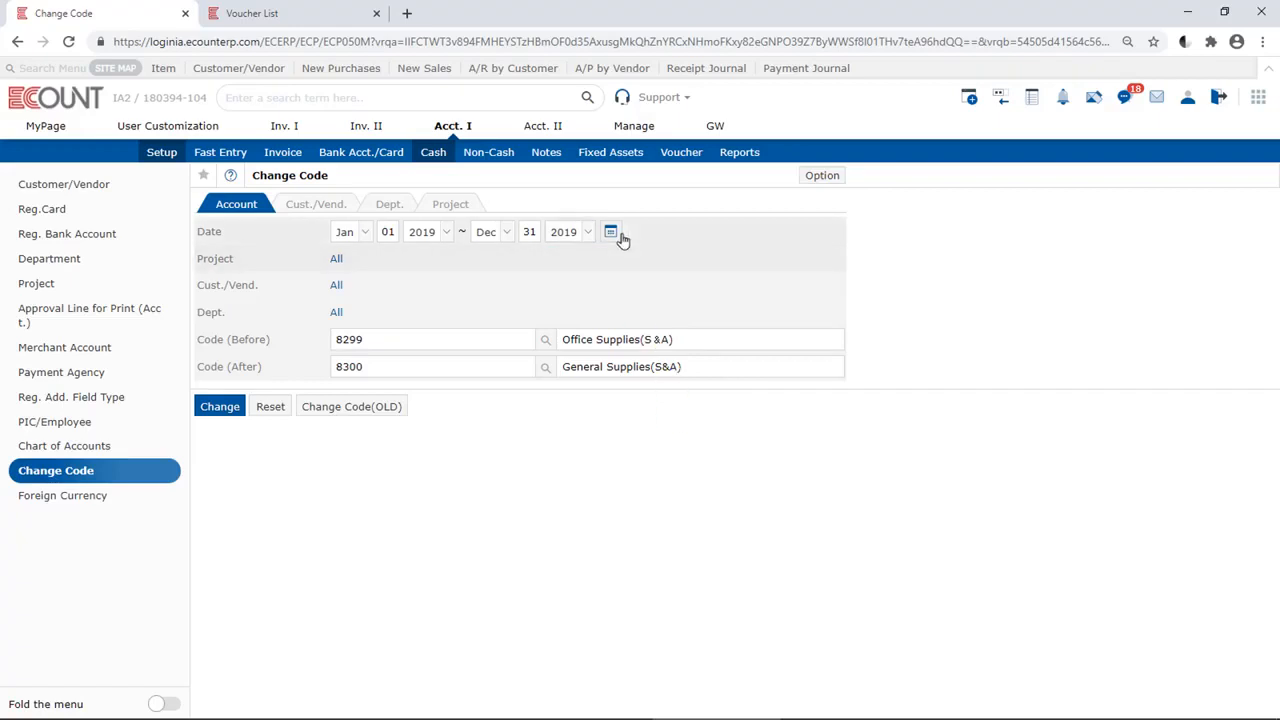
# Set the code change's date range from November 1, 2020 to November 3, 2020
pyautogui.click(452, 231)
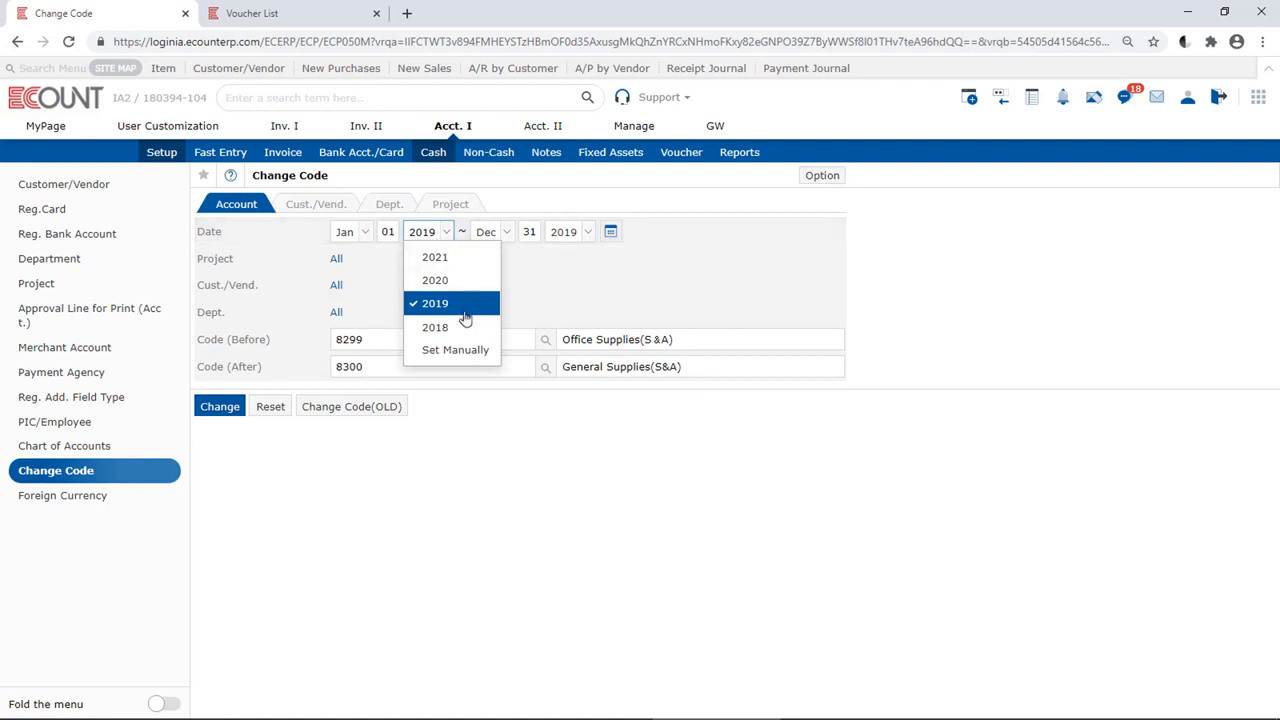
pyautogui.click(468, 280)
pyautogui.click(366, 233)
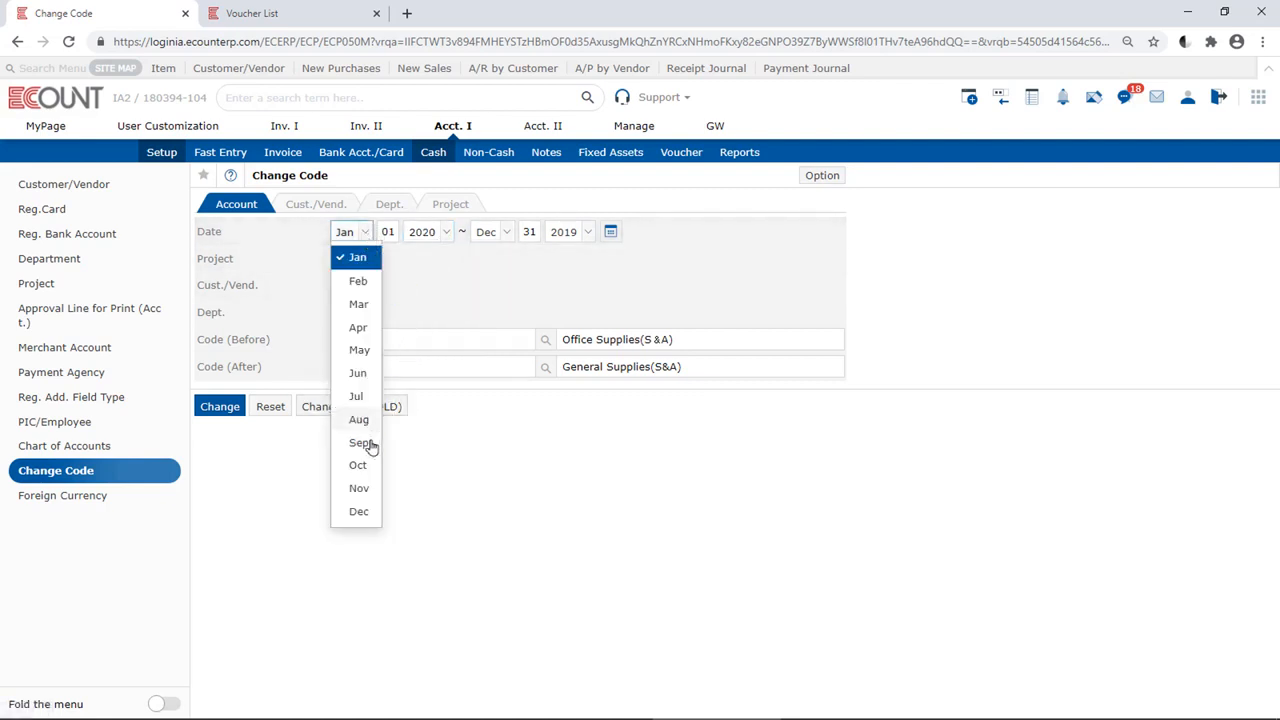
pyautogui.click(357, 489)
pyautogui.click(566, 231)
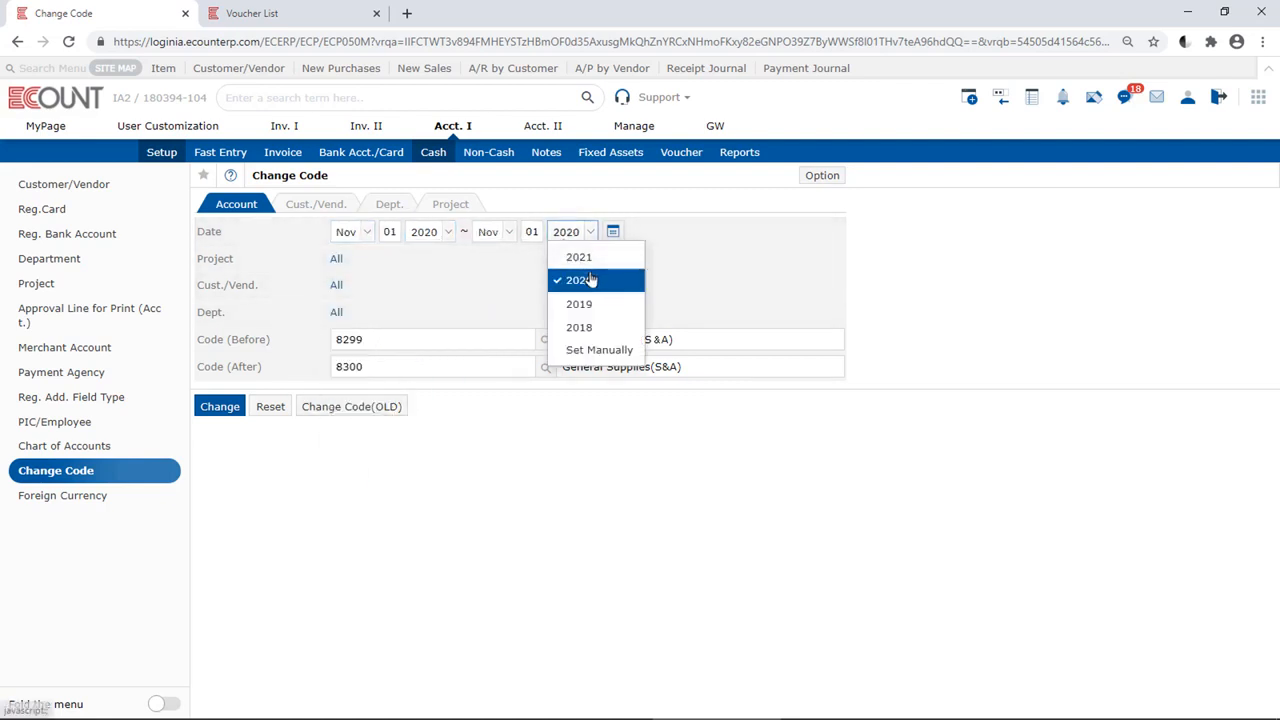
pyautogui.click(586, 279)
pyautogui.click(507, 232)
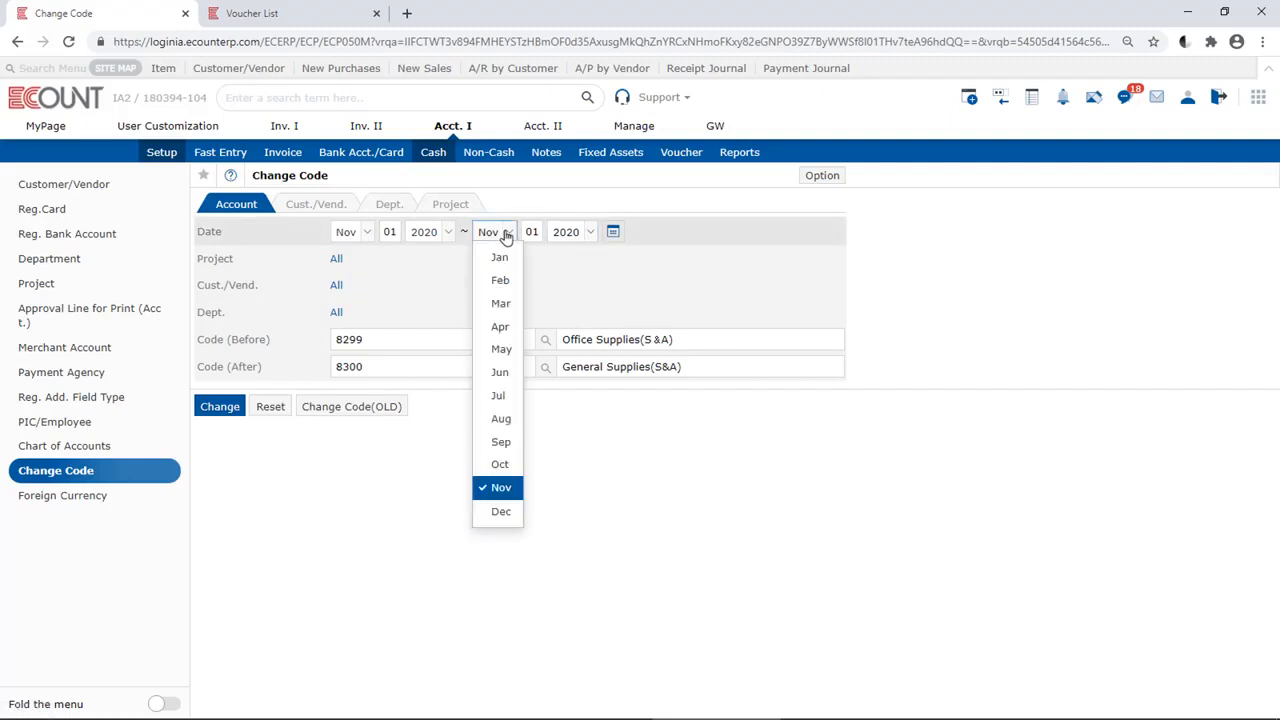
pyautogui.click(523, 231)
pyautogui.click(530, 231)
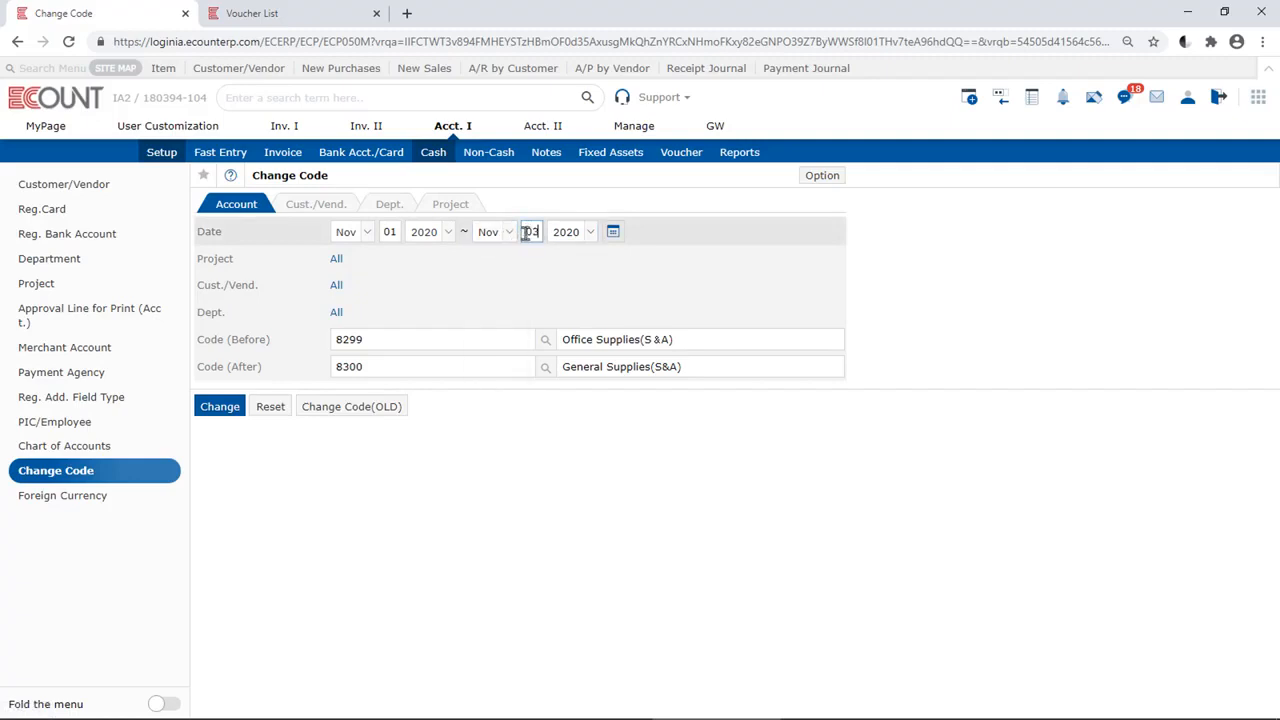
pyautogui.write('03')
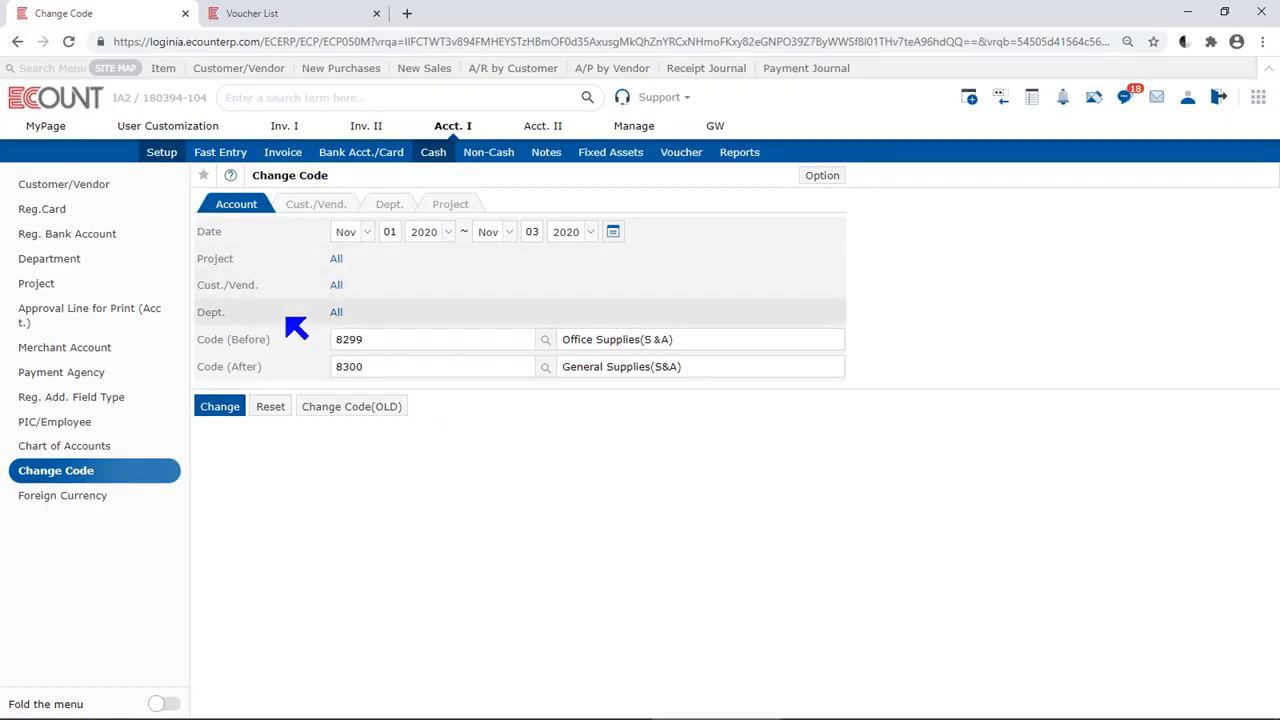
# Try the Select option for the Project condition and return it to All
pyautogui.click(336, 260)
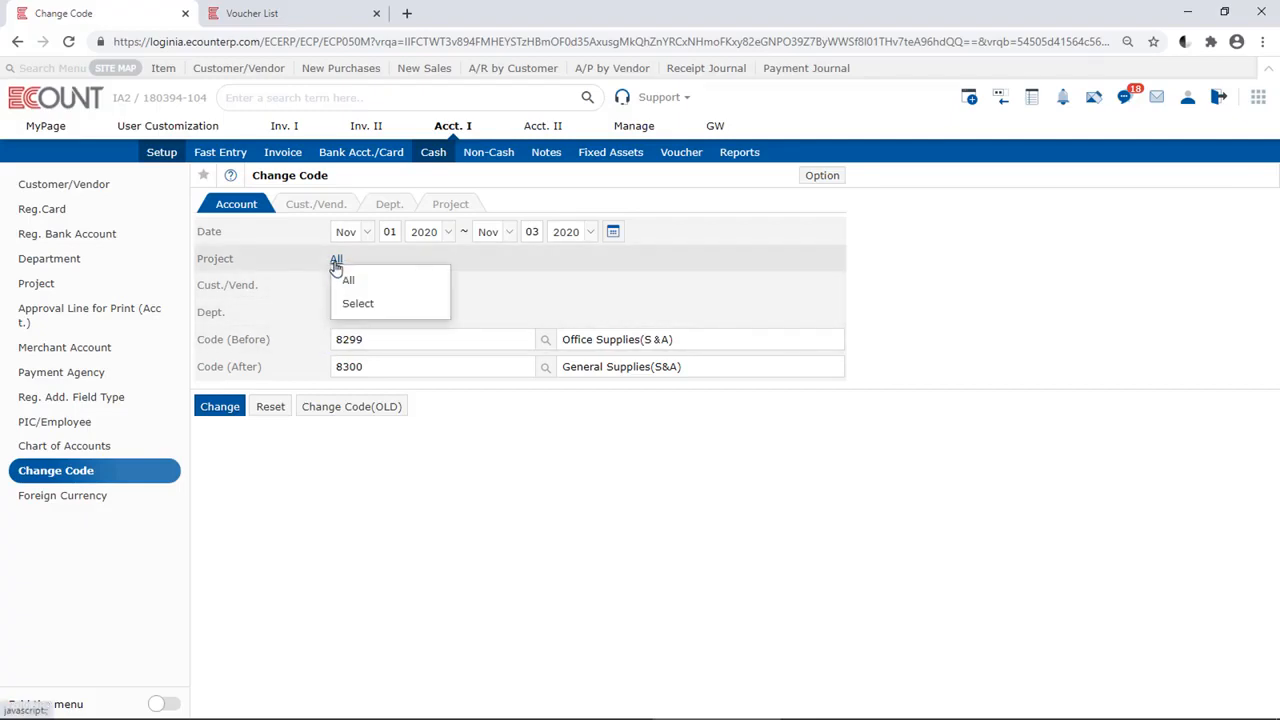
pyautogui.click(360, 305)
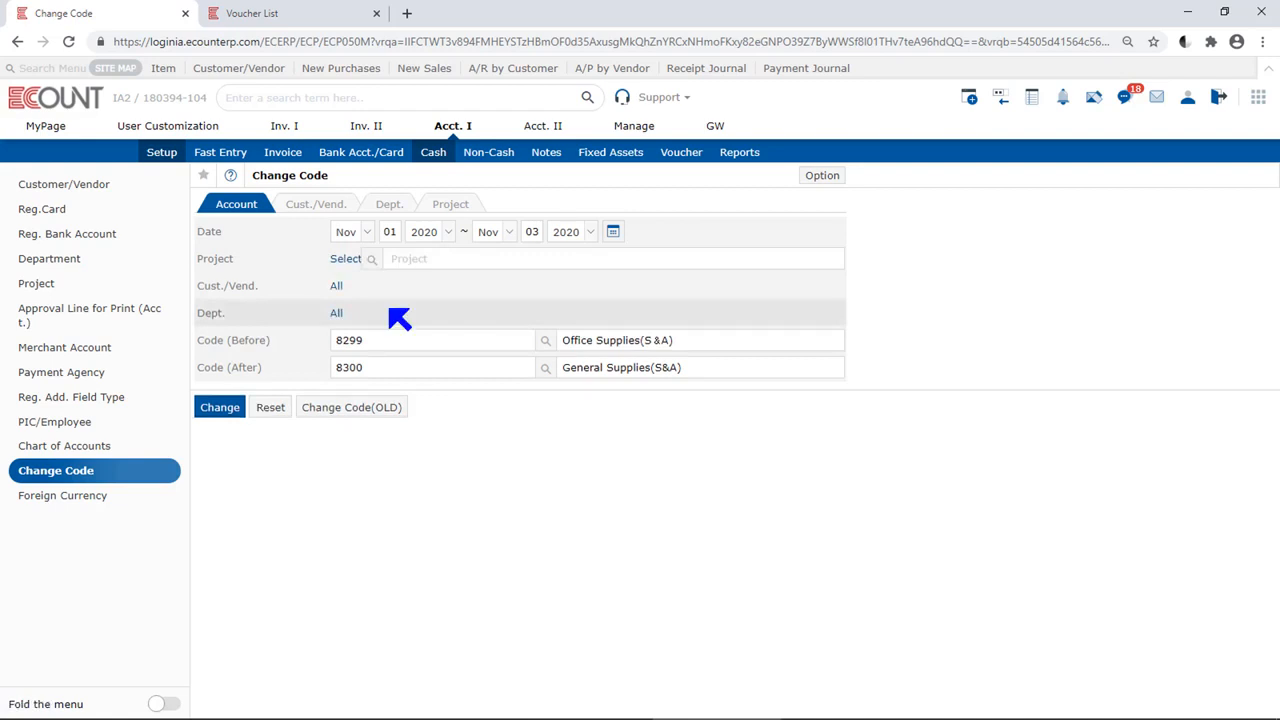
pyautogui.click(345, 258)
pyautogui.click(340, 279)
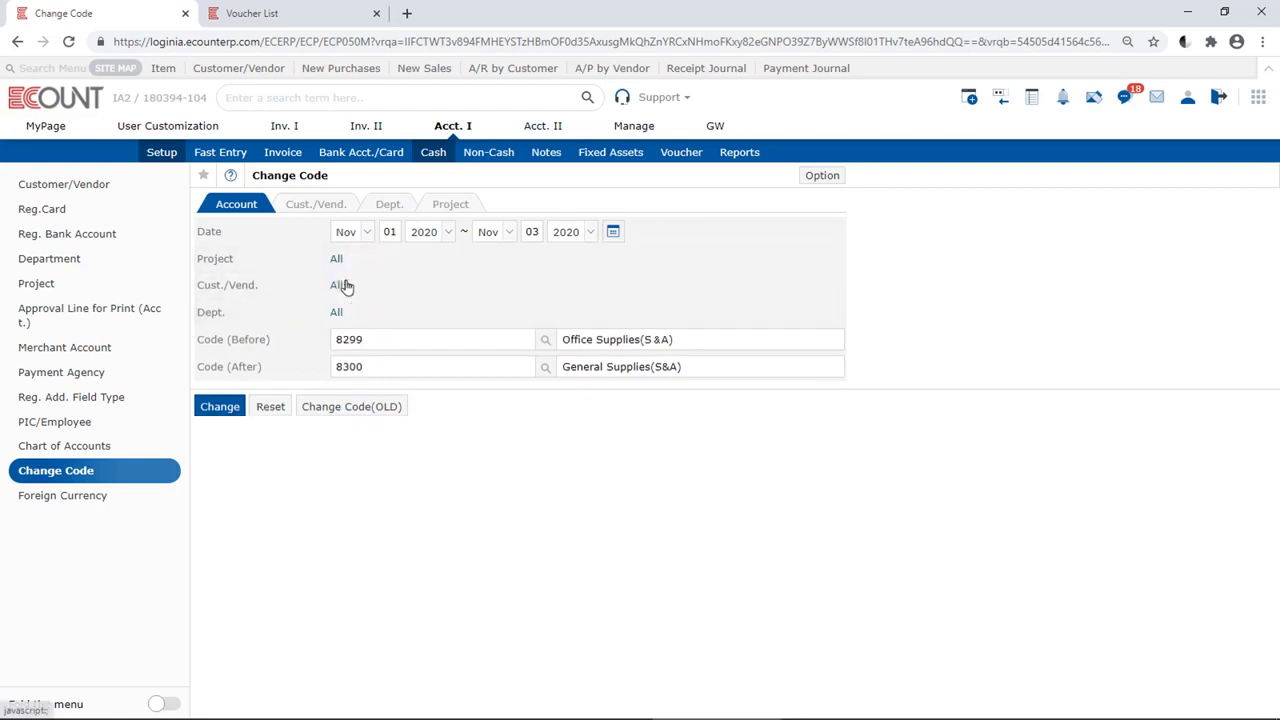
# Run the account code change, confirm both notifications, and open the completion message in the messenger
pyautogui.click(222, 407)
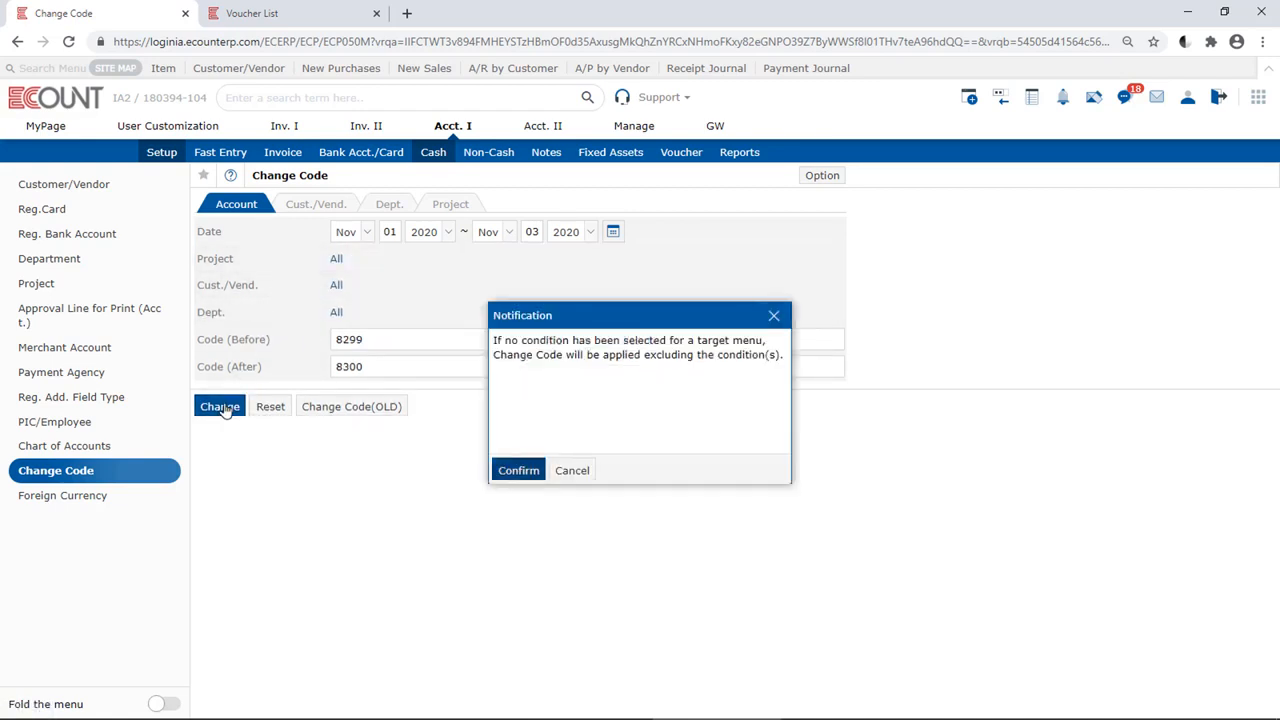
pyautogui.click(515, 472)
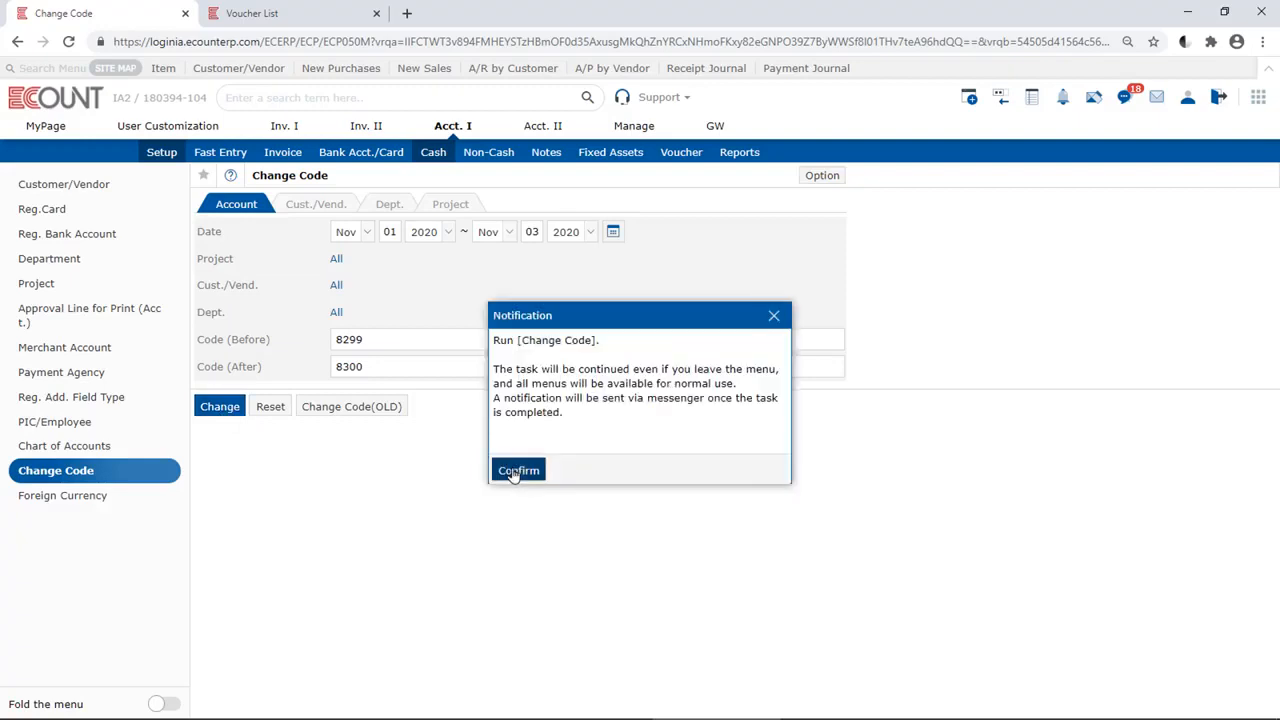
pyautogui.click(517, 471)
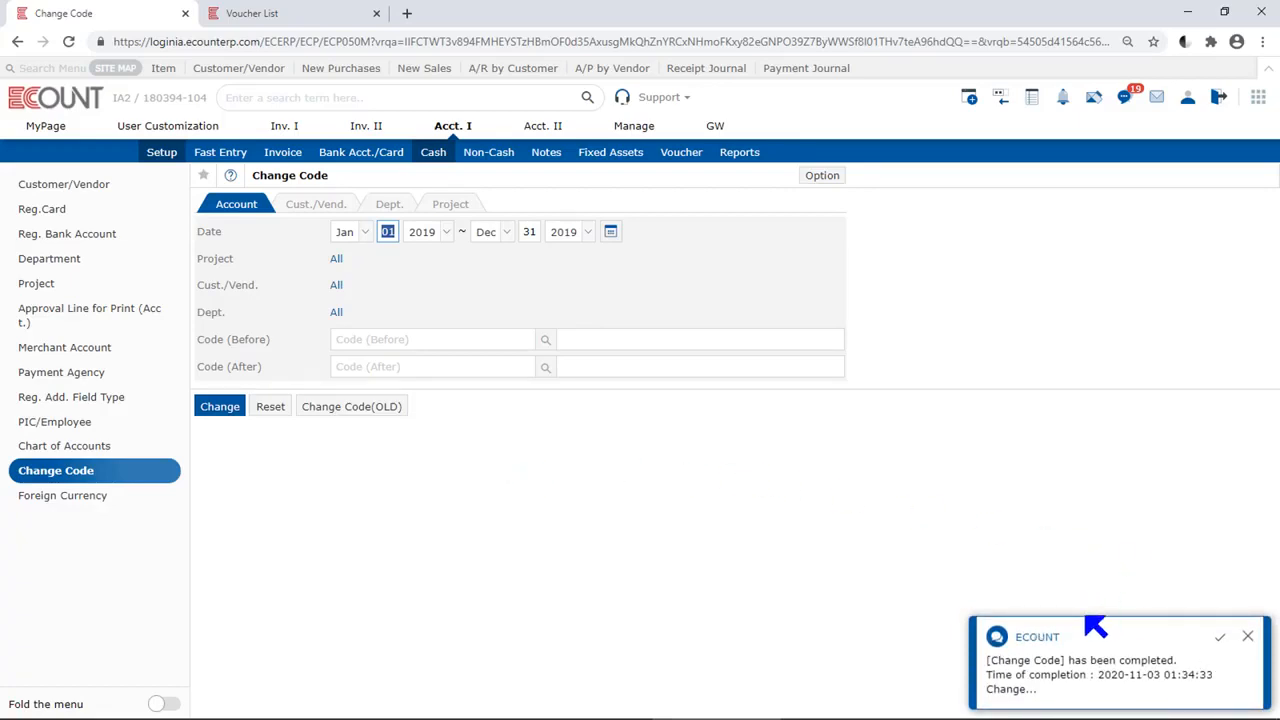
pyautogui.click(1163, 665)
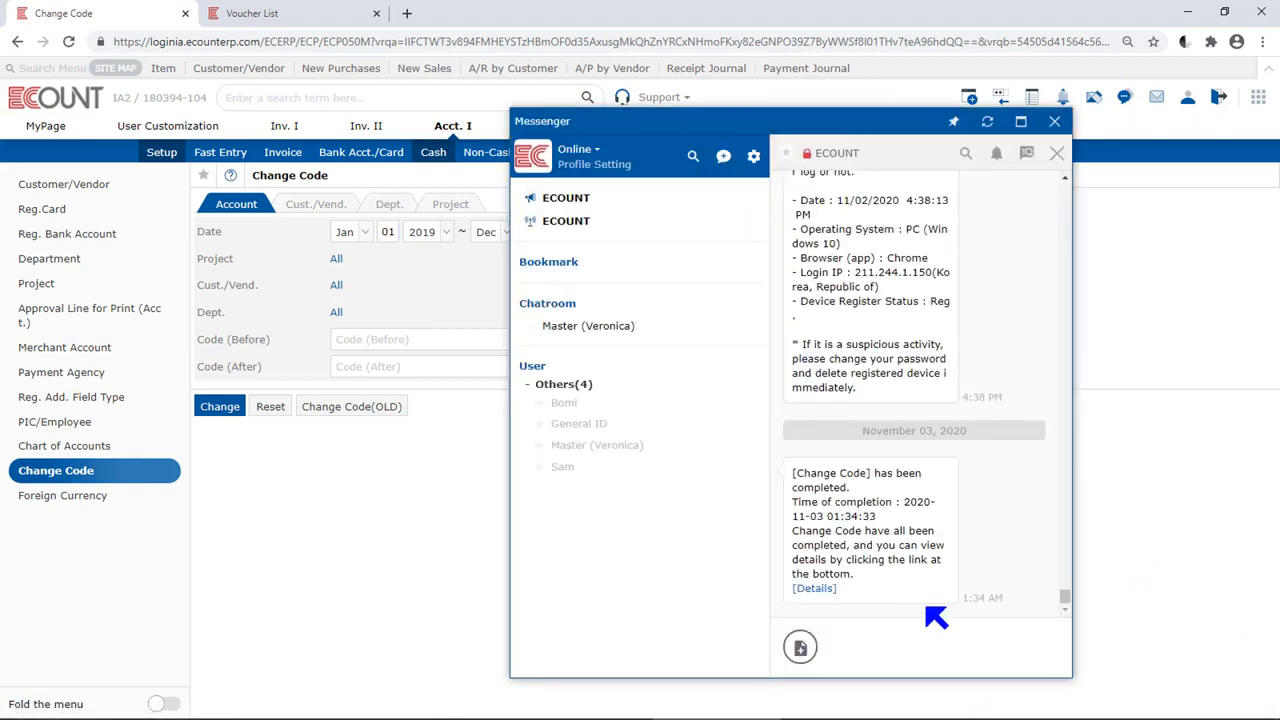
# View the completed code change's details, and open the 11/03/2020 payment journal from the refreshed Voucher List to check its account code
pyautogui.click(818, 590)
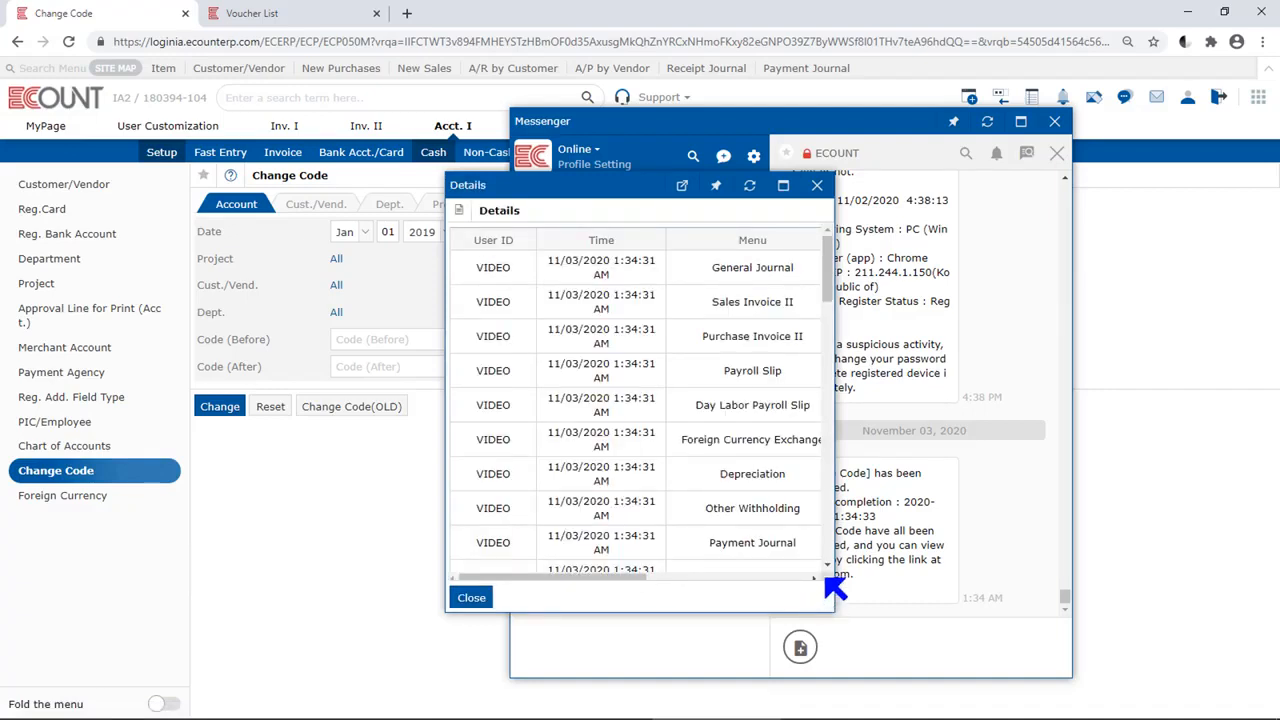
pyautogui.click(298, 12)
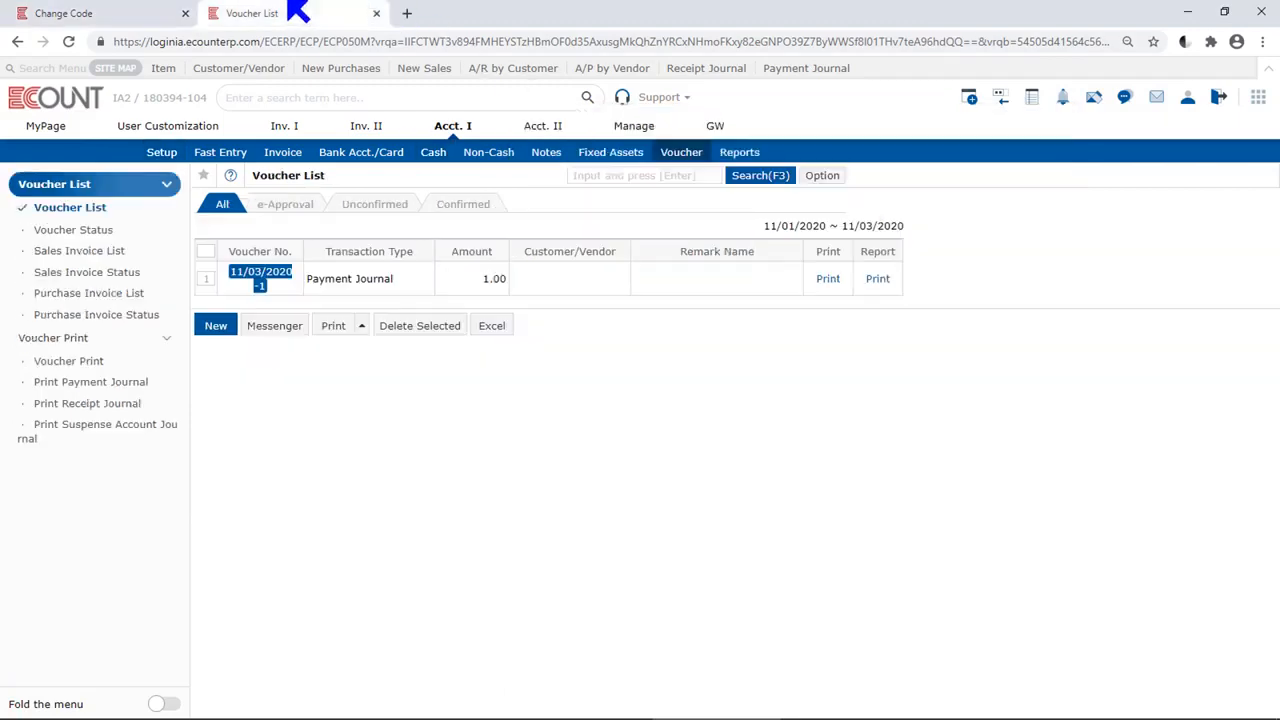
pyautogui.click(630, 176)
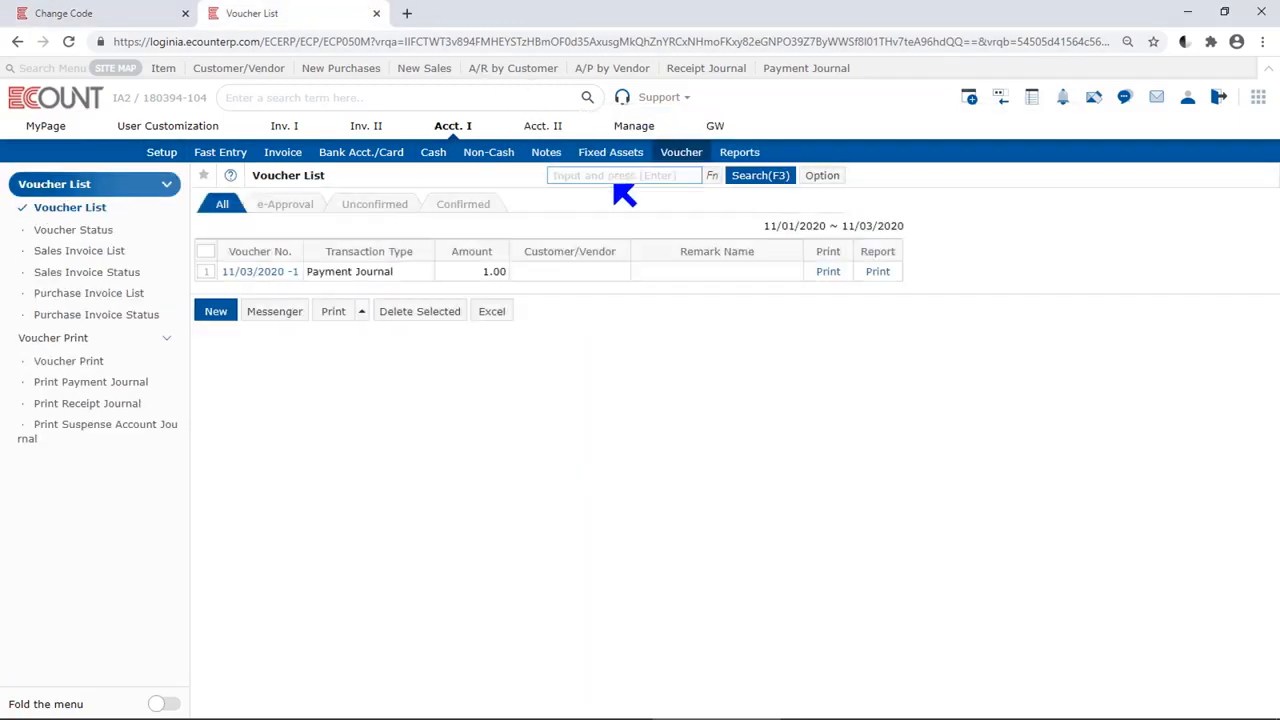
pyautogui.click(720, 278)
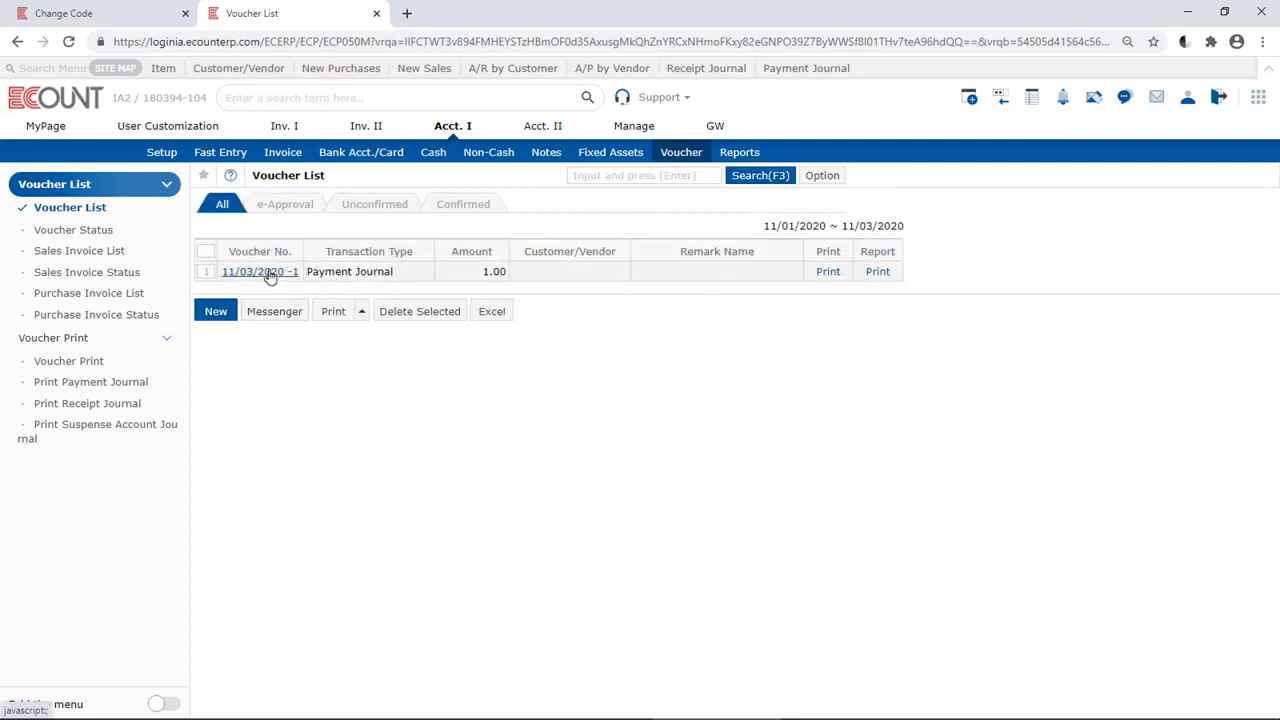
pyautogui.moveTo(468, 278); pyautogui.dragTo(540, 286)
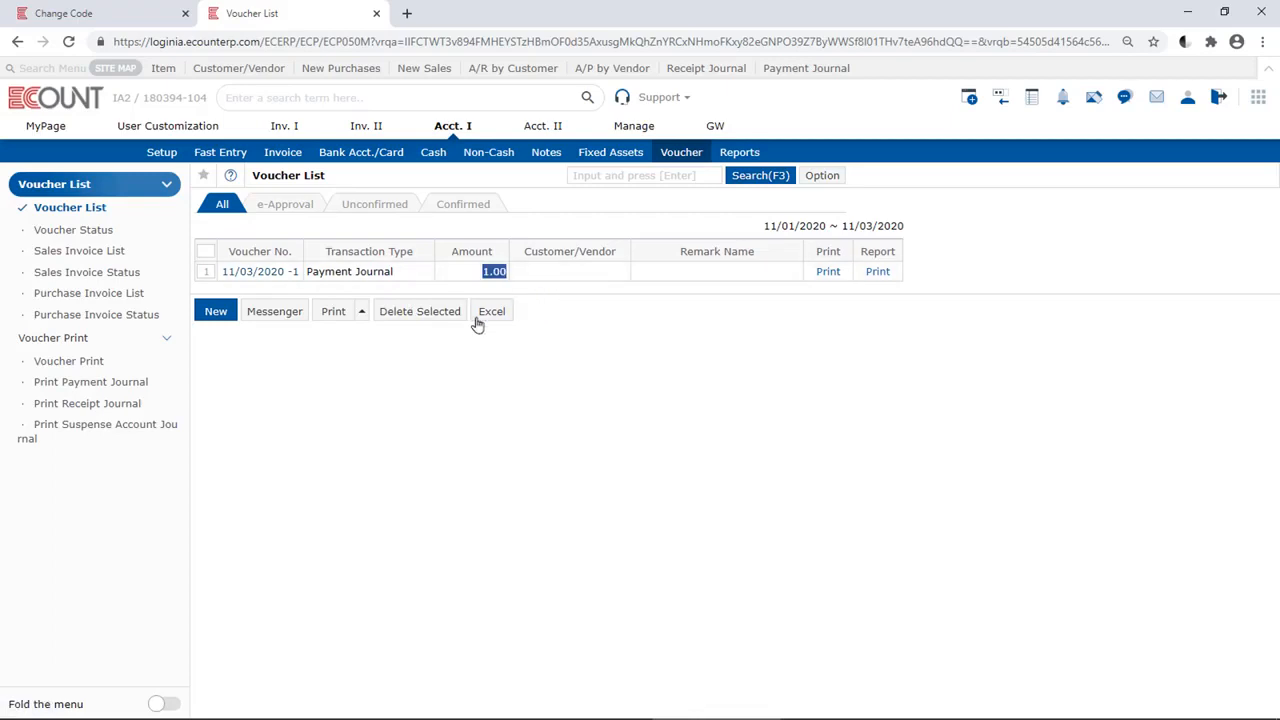
pyautogui.click(257, 283)
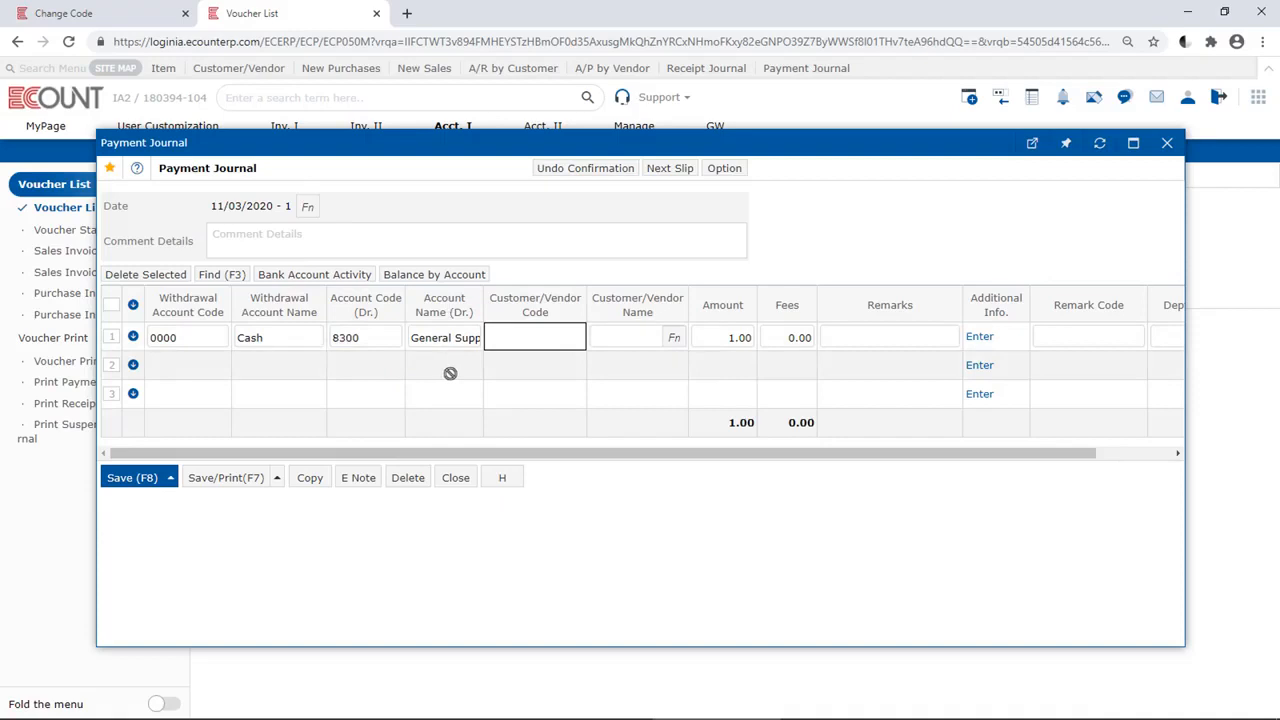
# Return to the Change Code page and close the change details and the messenger
pyautogui.click(119, 13)
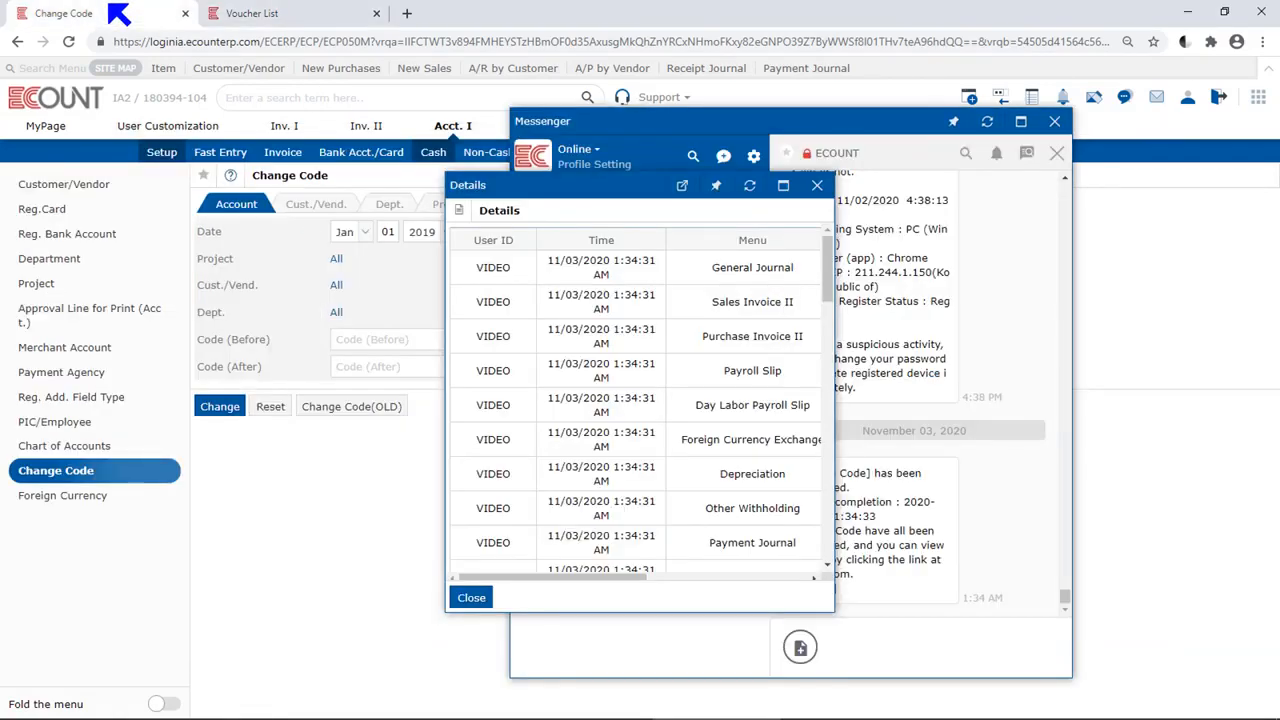
pyautogui.press('Escape')
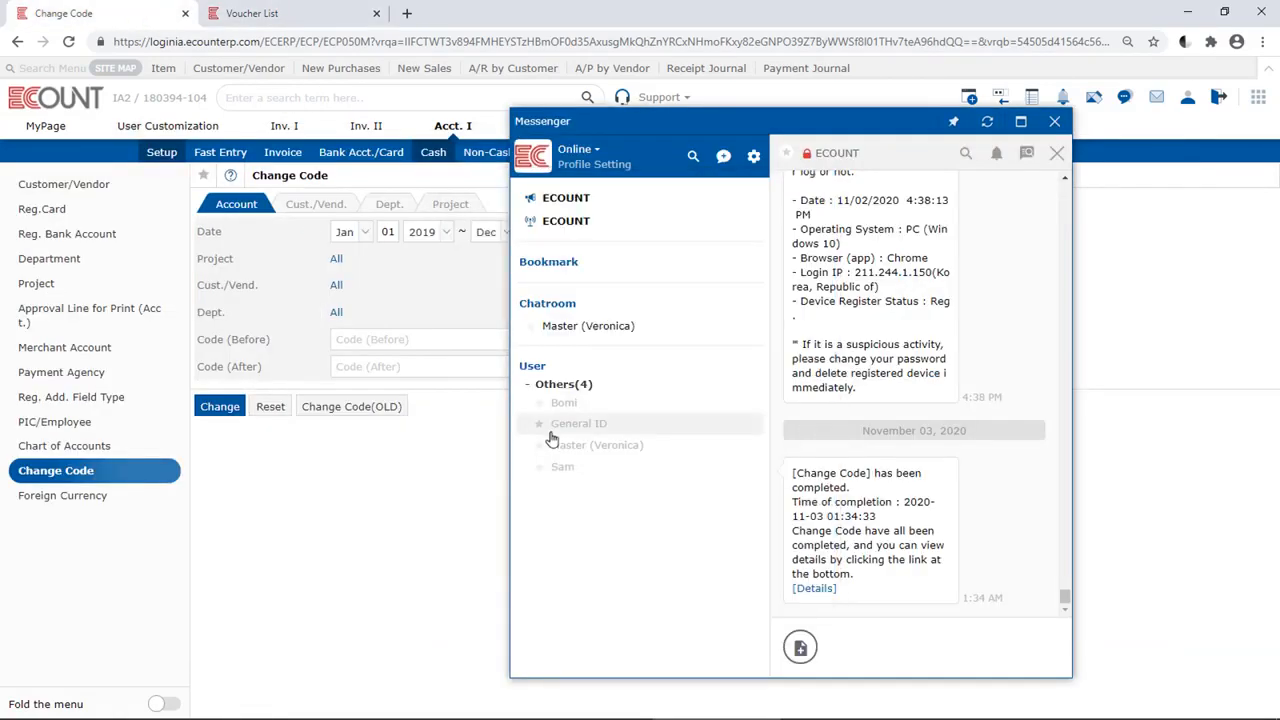
pyautogui.click(1054, 121)
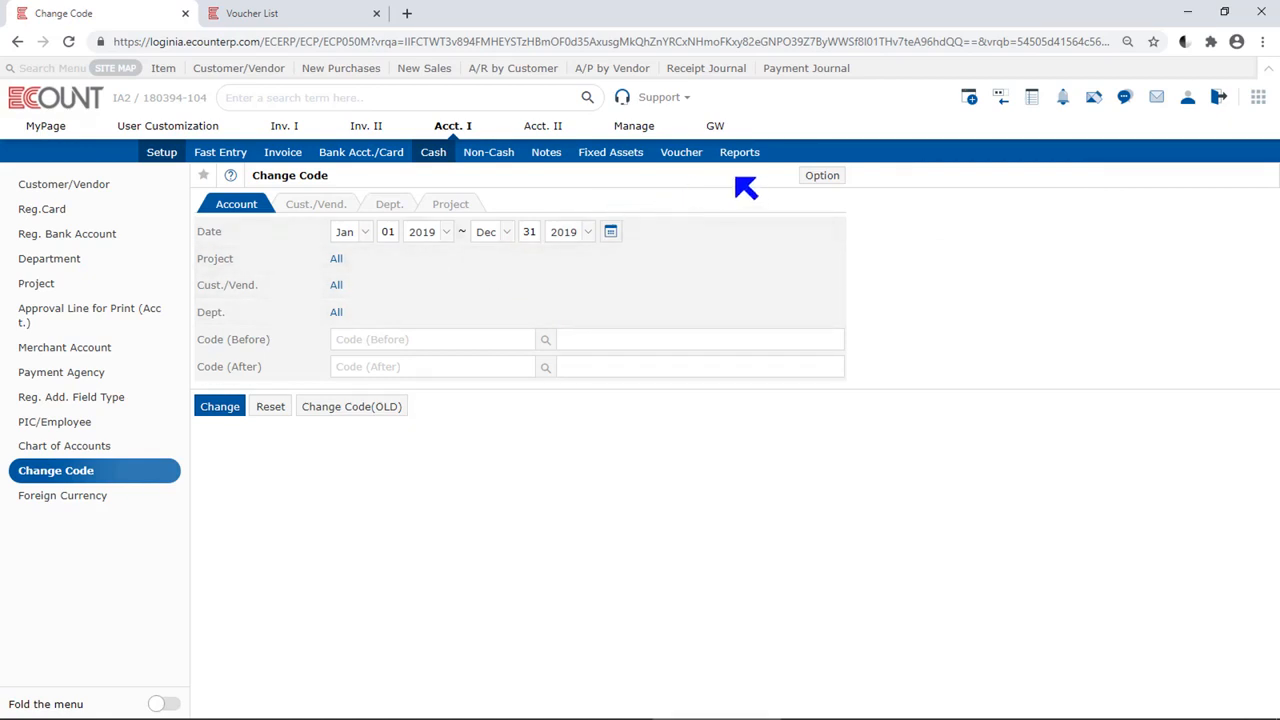
# Open Update Balance for Accounting from the accounting reports and set the start month to November 2020
pyautogui.click(750, 158)
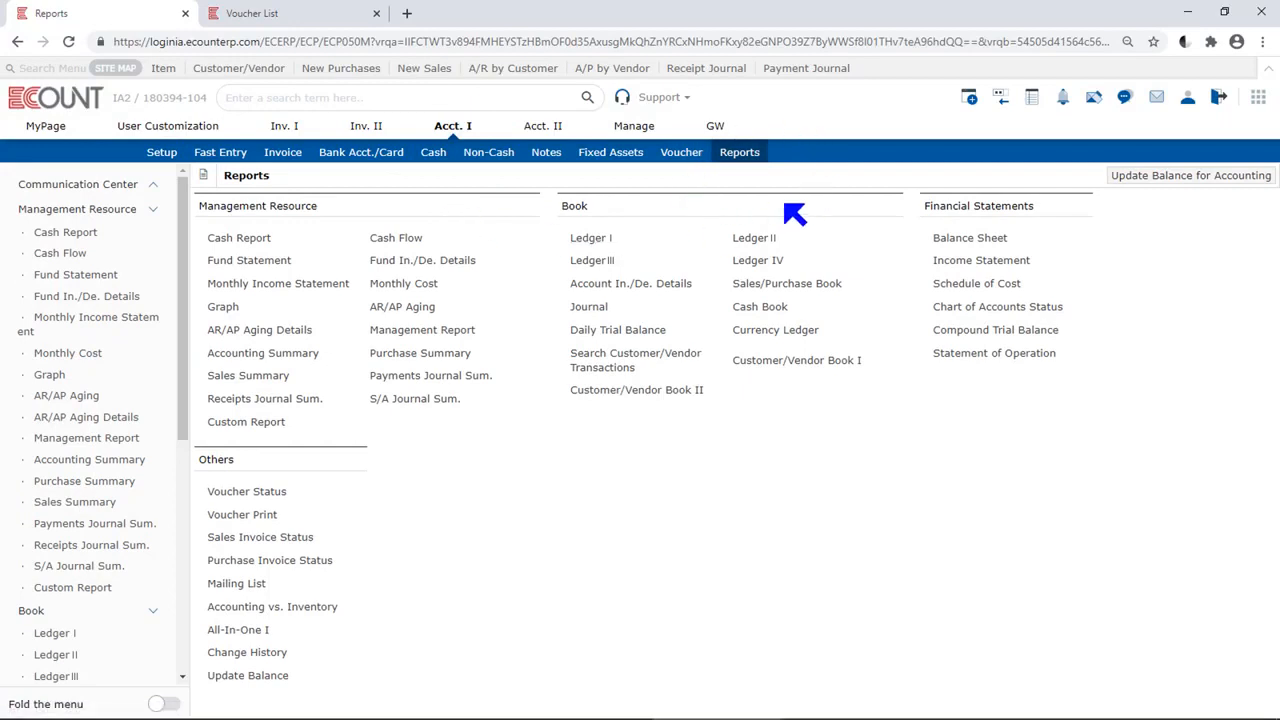
pyautogui.click(1238, 178)
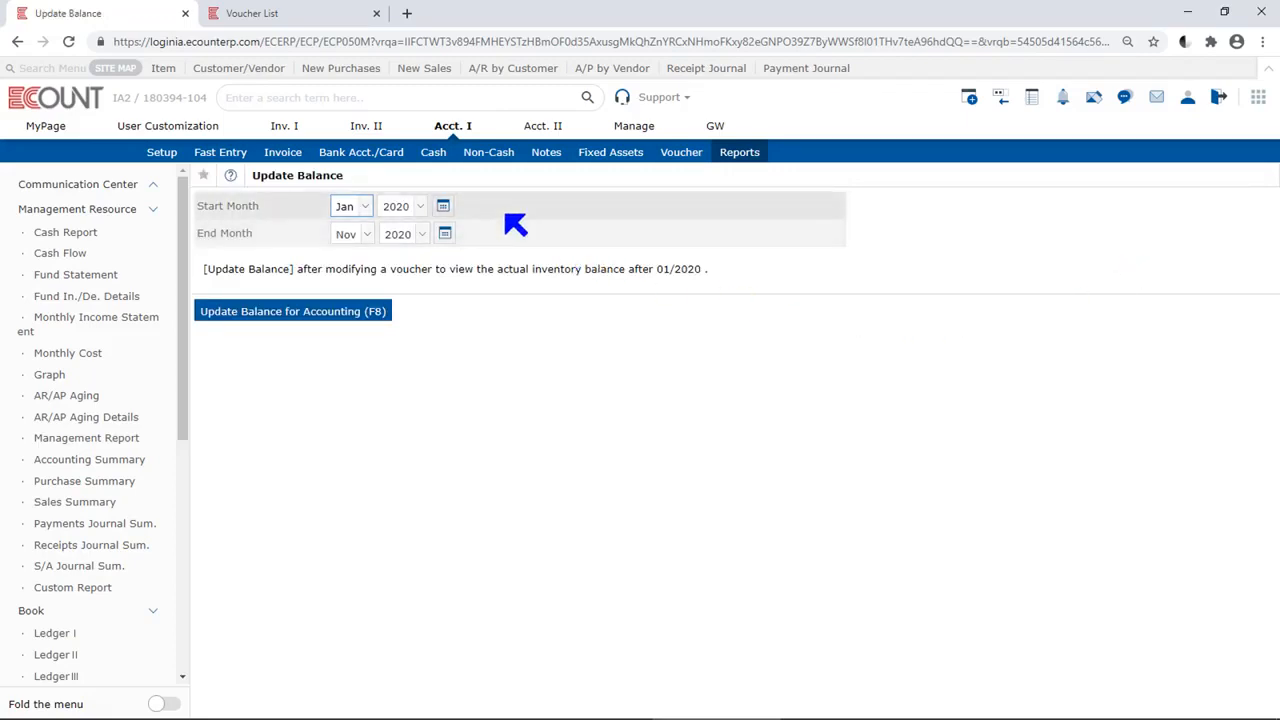
pyautogui.click(350, 209)
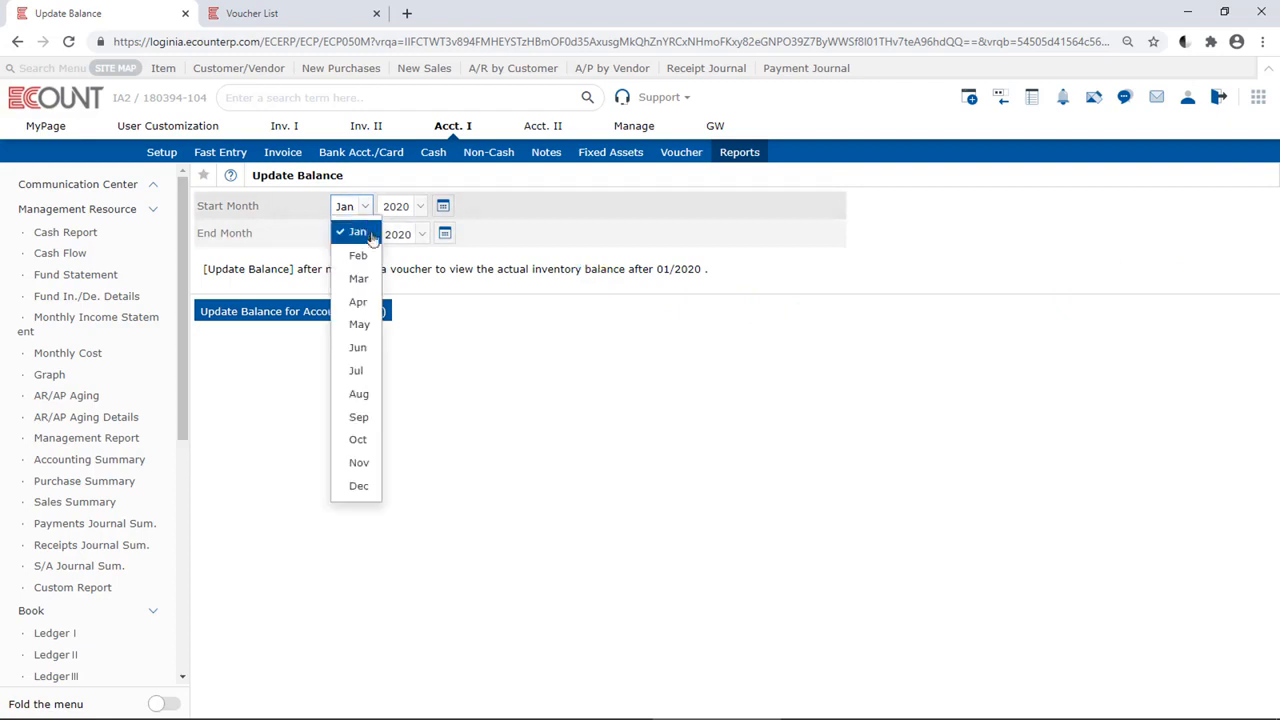
pyautogui.click(359, 462)
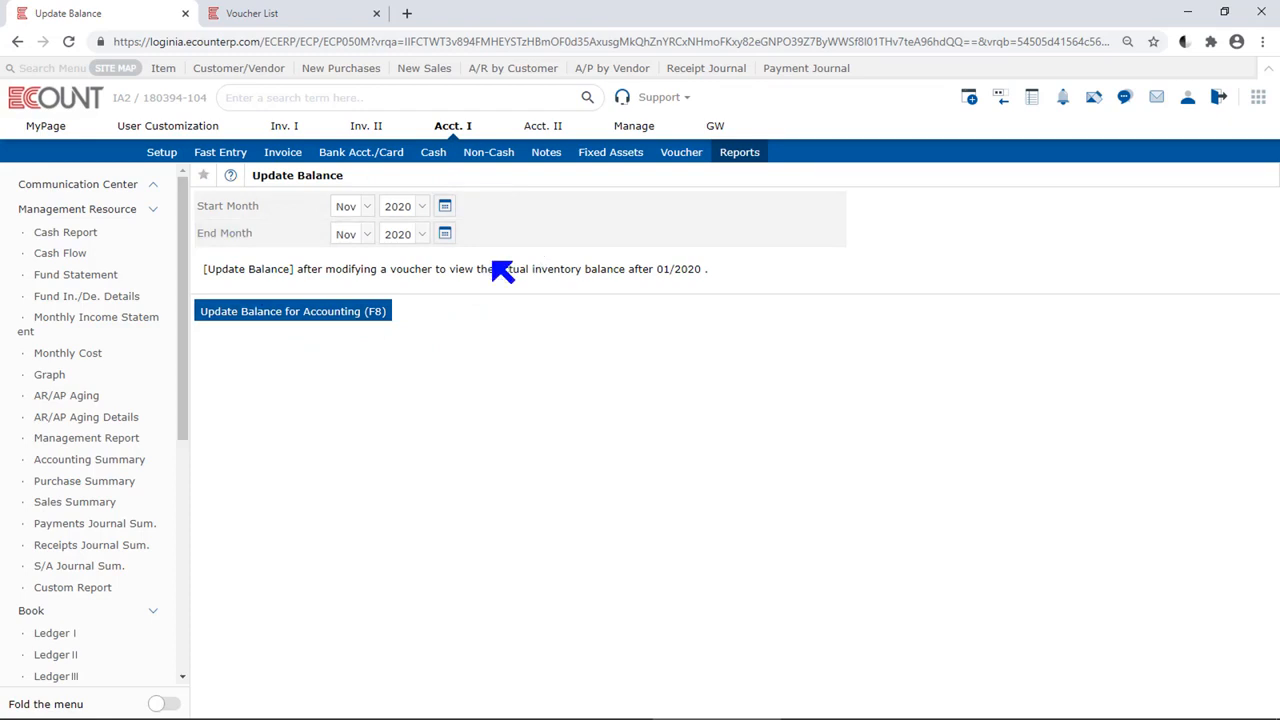
# Open the Change Code page in the Inv. I setup and view its customer/vendor form
pyautogui.click(287, 129)
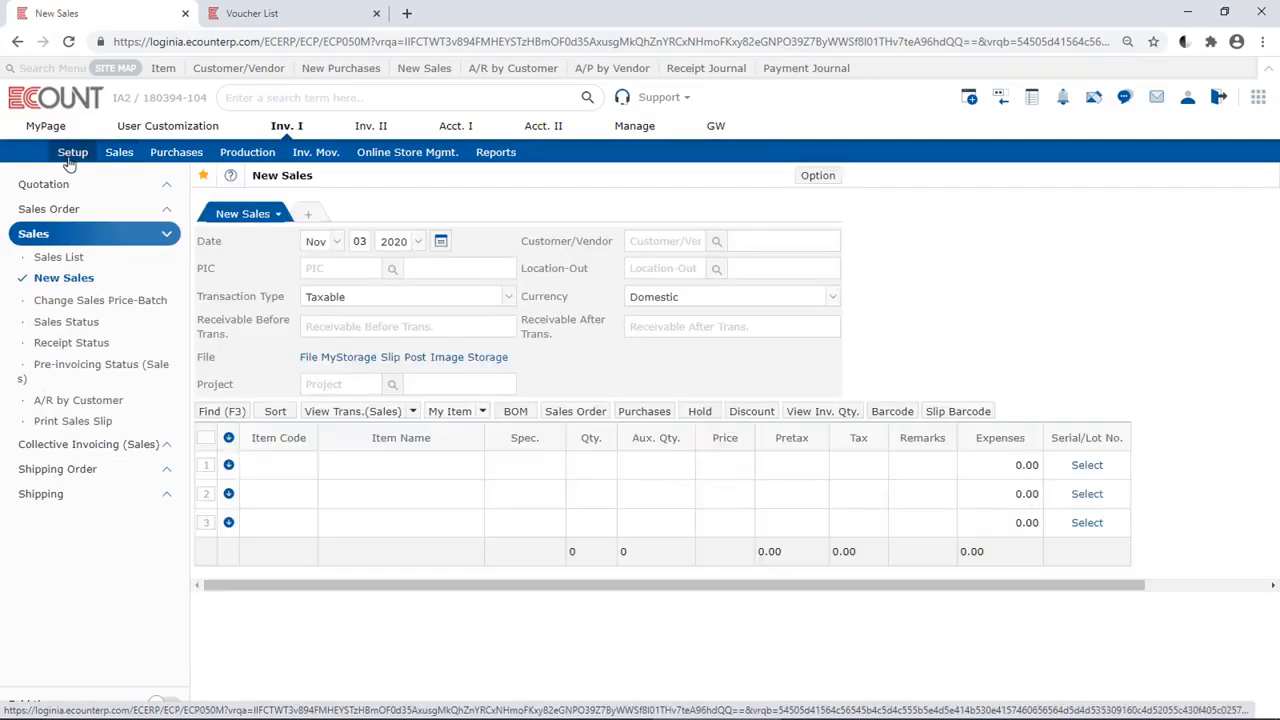
pyautogui.click(69, 160)
pyautogui.click(90, 457)
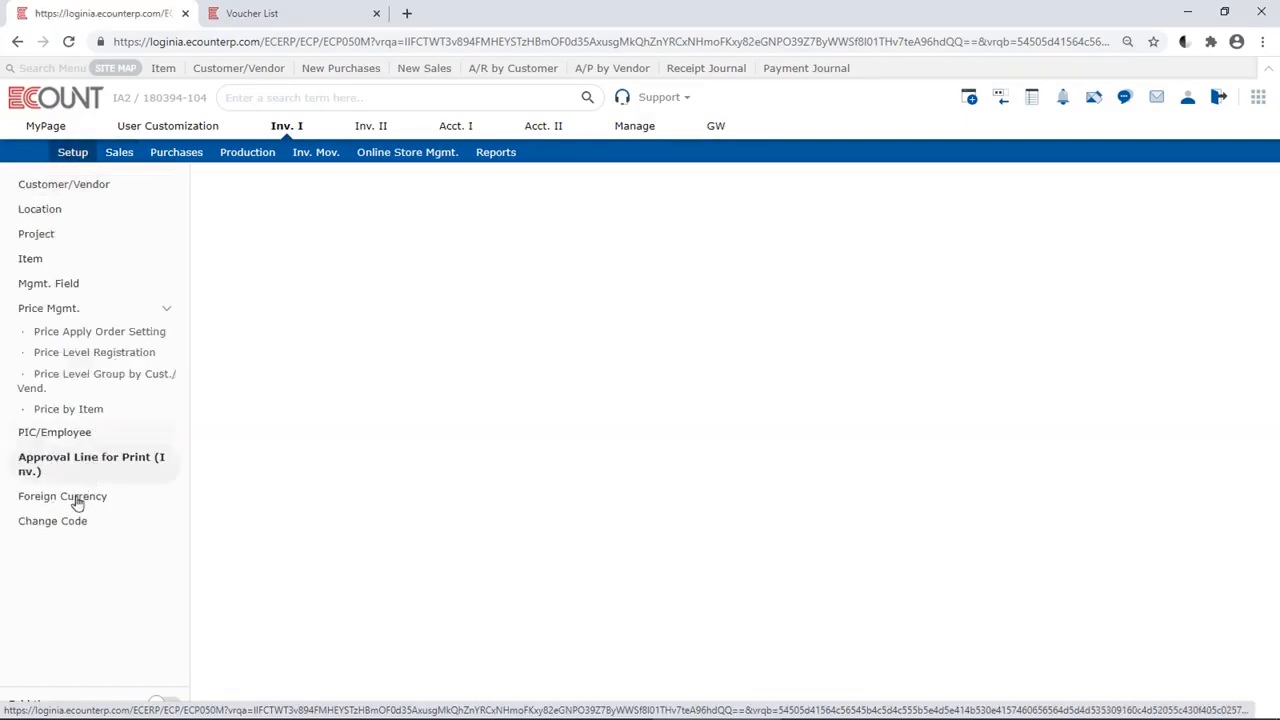
pyautogui.click(66, 523)
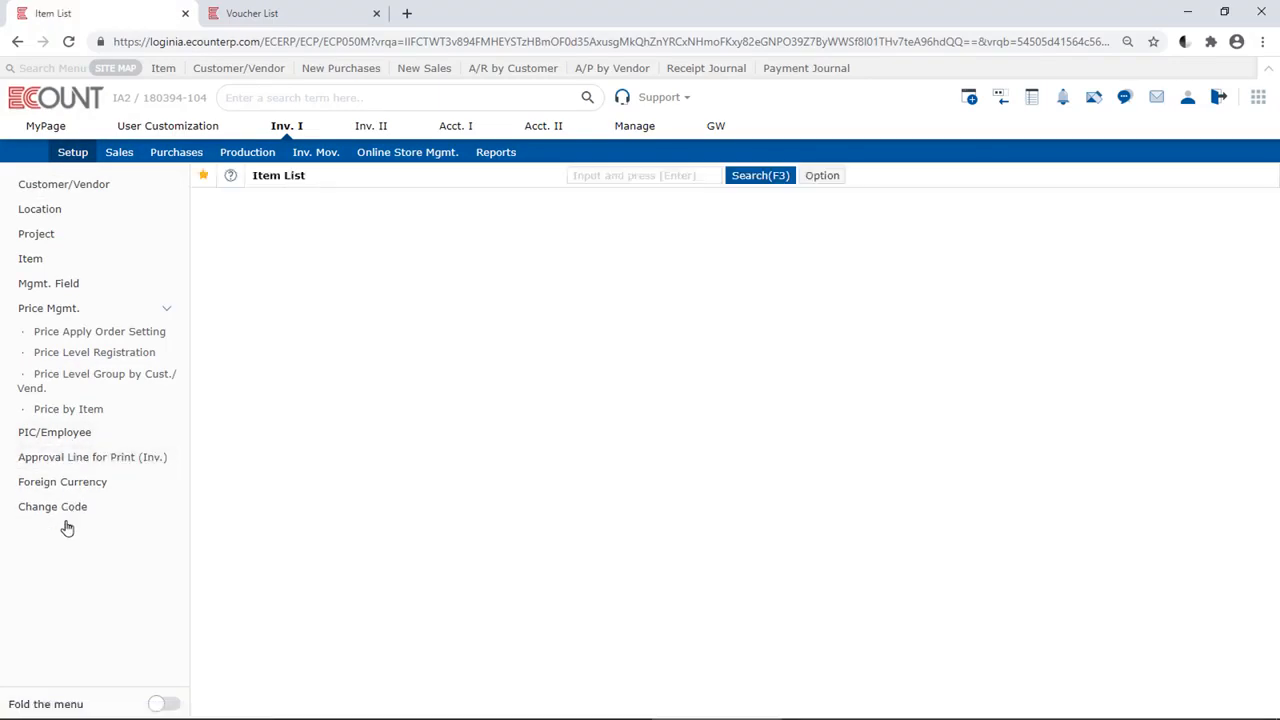
pyautogui.click(66, 516)
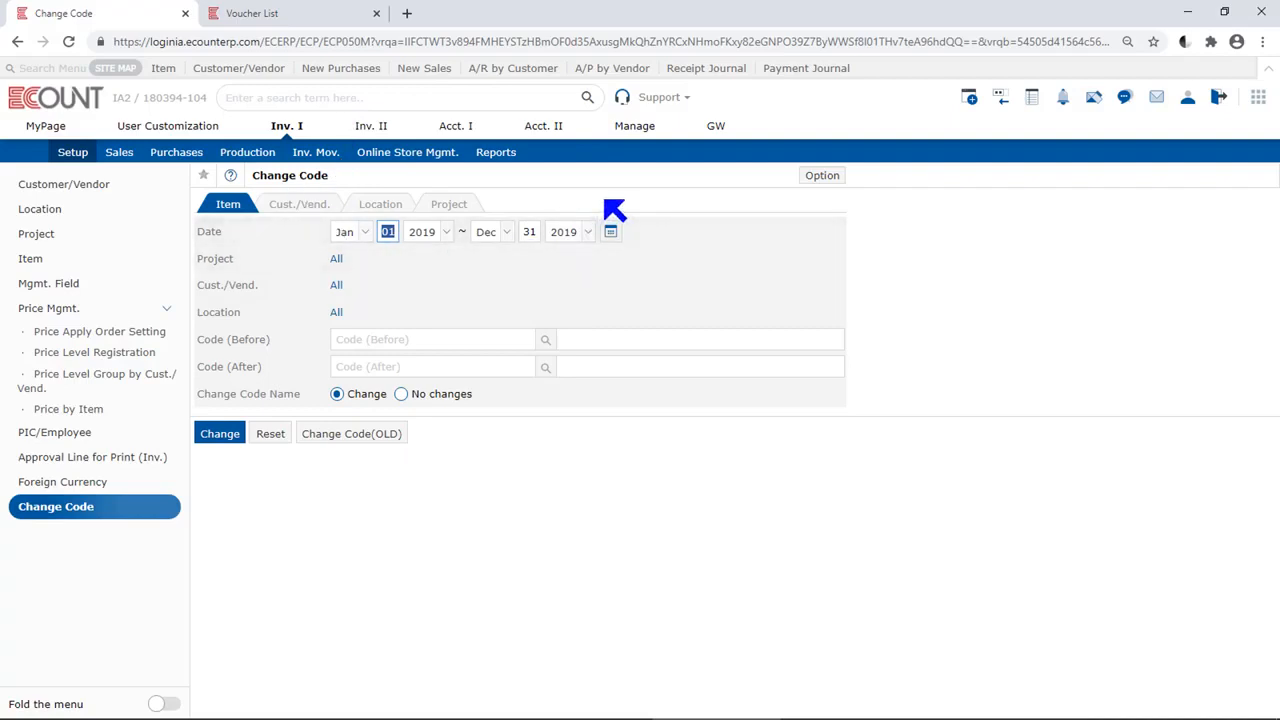
pyautogui.click(319, 212)
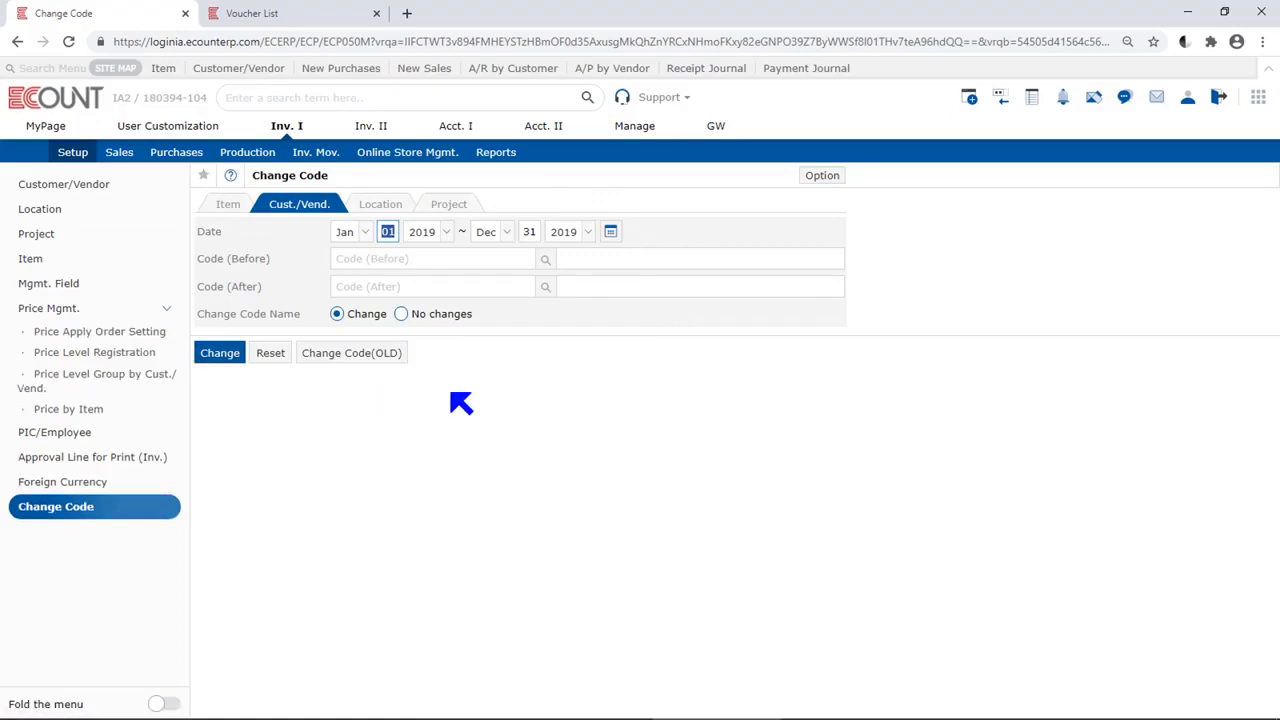
# Open Update Balance for Inventory from the Inv. I reports
pyautogui.click(500, 158)
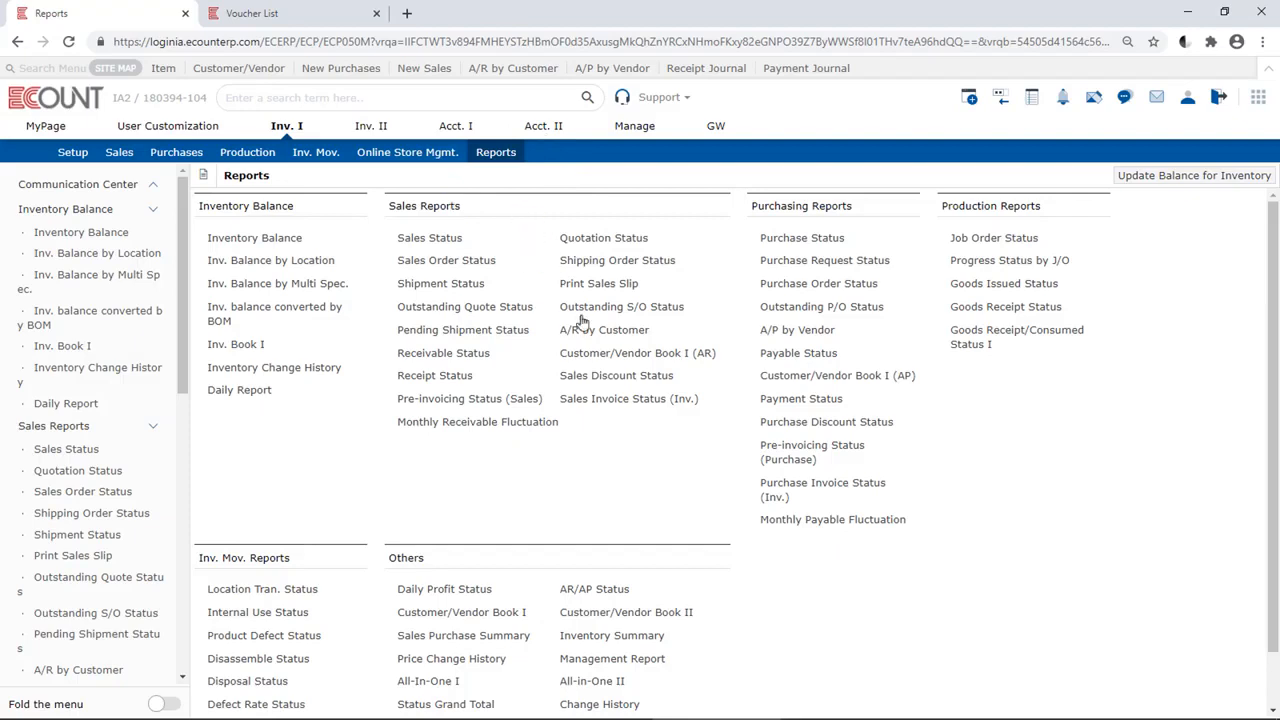
pyautogui.click(1188, 178)
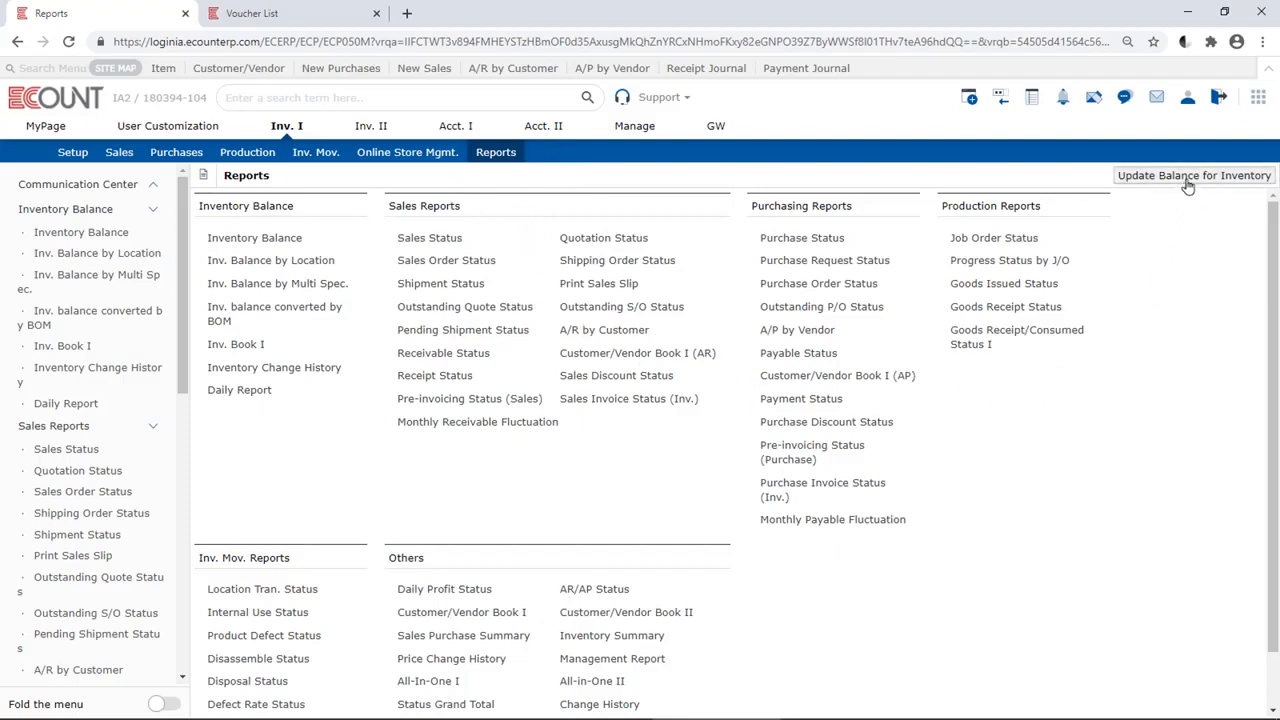